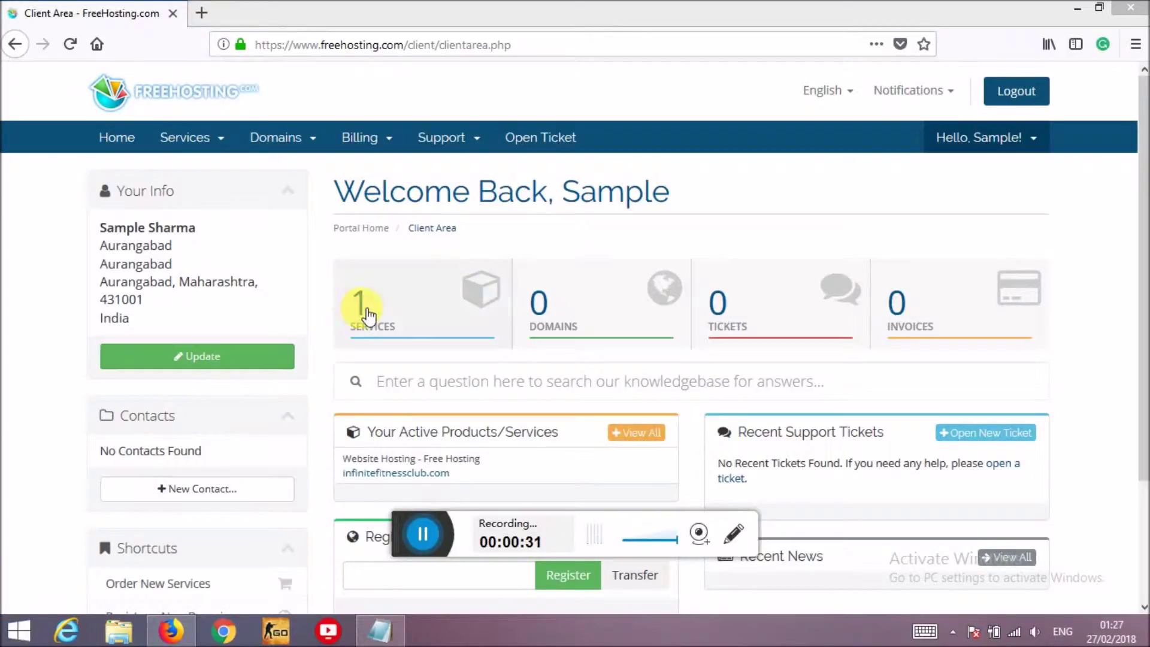
Open the infinitefitnessclub.com hosting details from Services and launch its Email Accounts shortcut.
{"action": "left_click", "coordinate": [403, 316]}
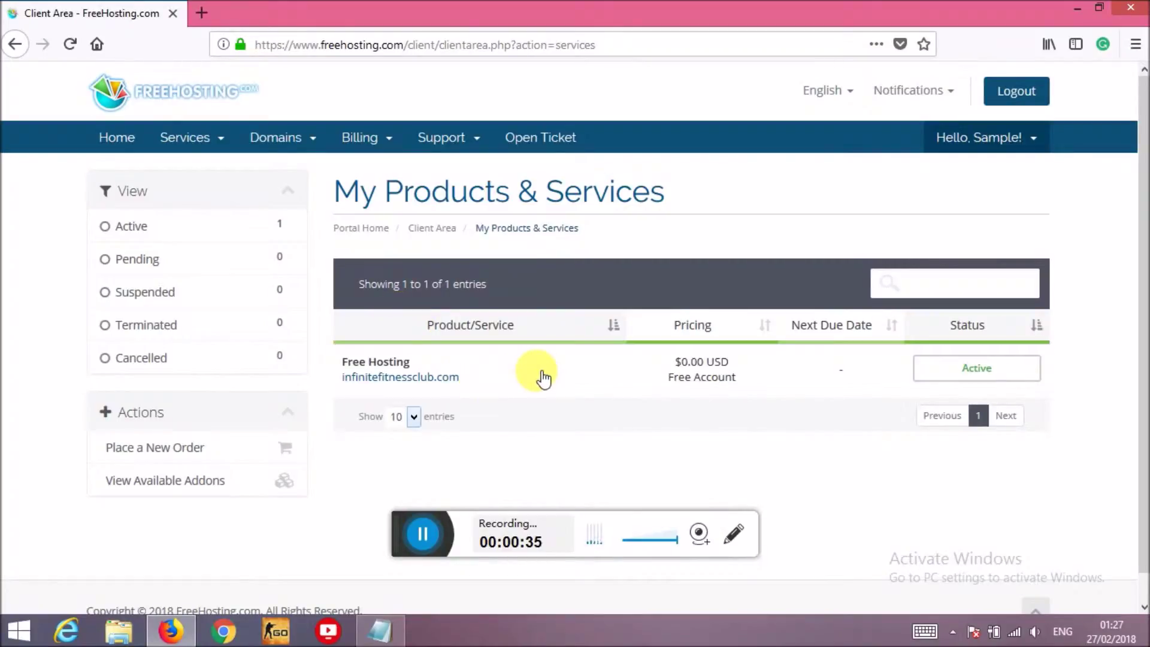
{"action": "left_click", "coordinate": [541, 372]}
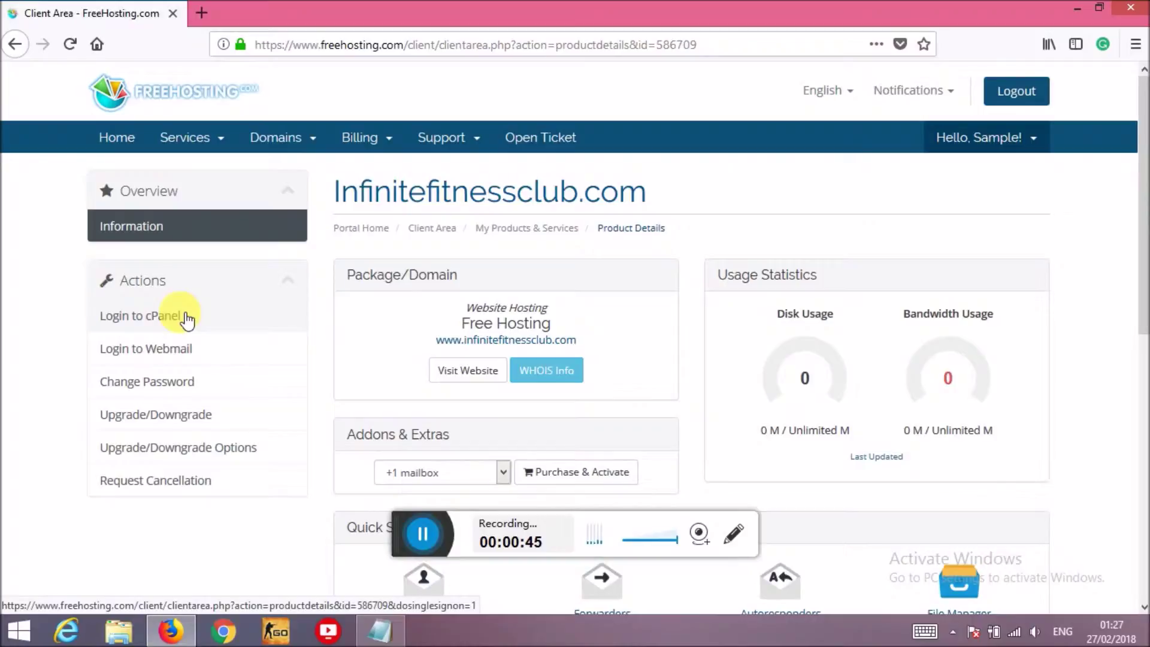
{"action": "left_click_drag", "start_coordinate": [1141, 297], "coordinate": [1140, 404]}
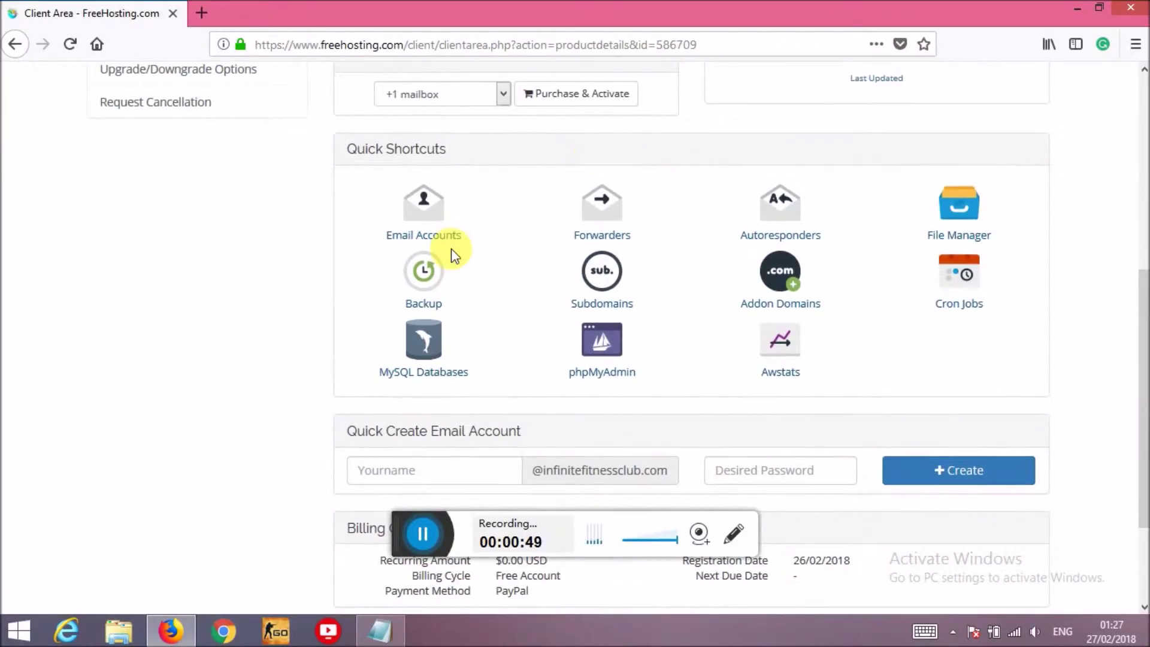
{"action": "left_click", "coordinate": [445, 237]}
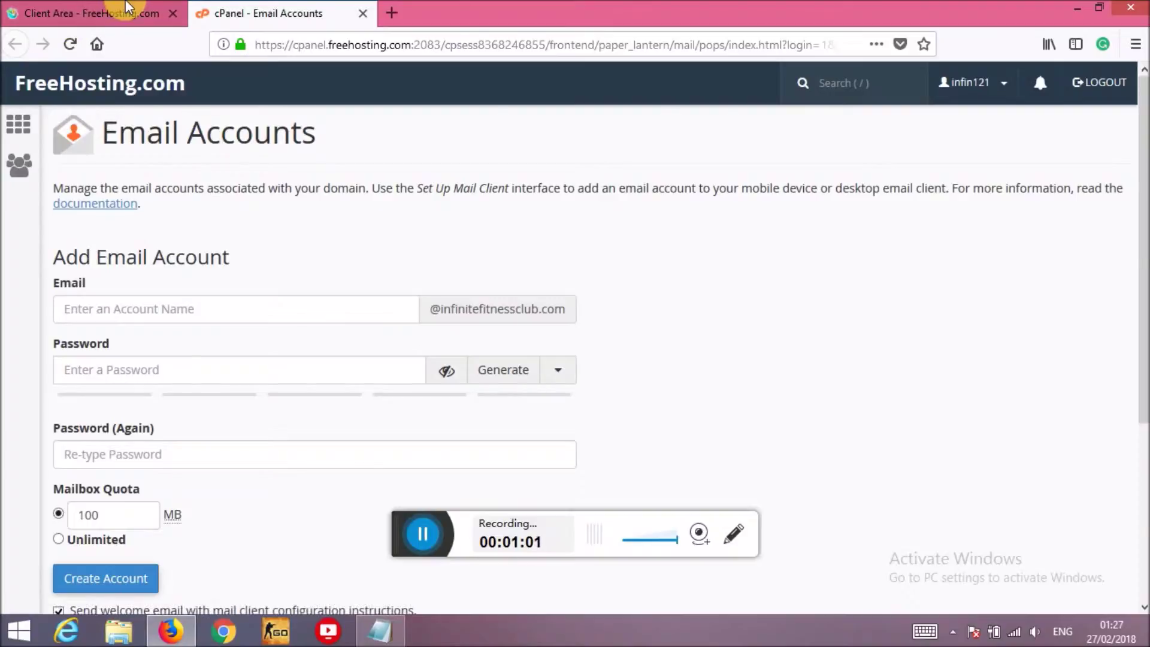
Drop the extra Email Accounts tab, log in to cPanel, and reopen Email Accounts.
{"action": "left_click", "coordinate": [122, 11]}
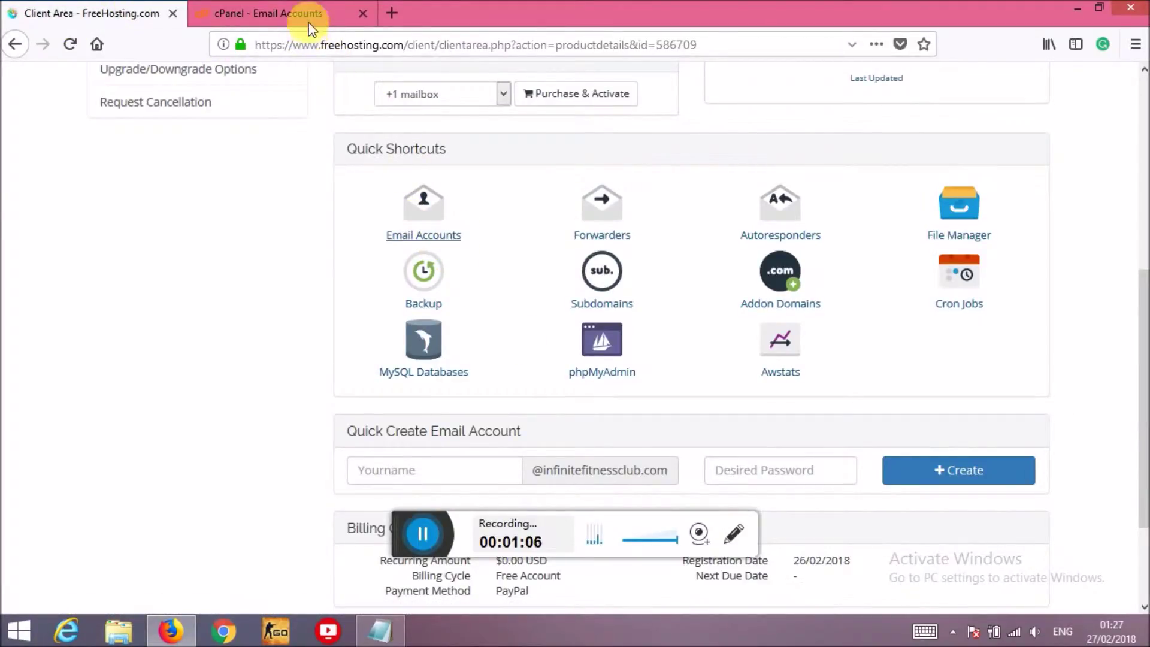
{"action": "left_click", "coordinate": [362, 13]}
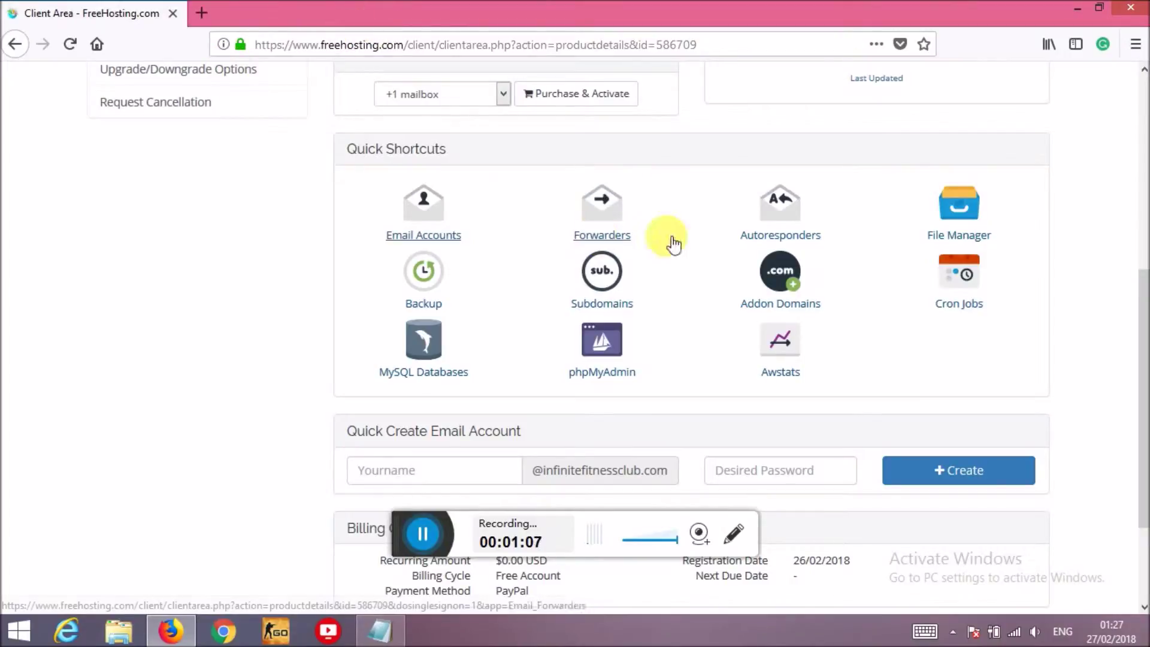
{"action": "scroll", "coordinate": [664, 235], "scroll_direction": "up", "scroll_amount": 5}
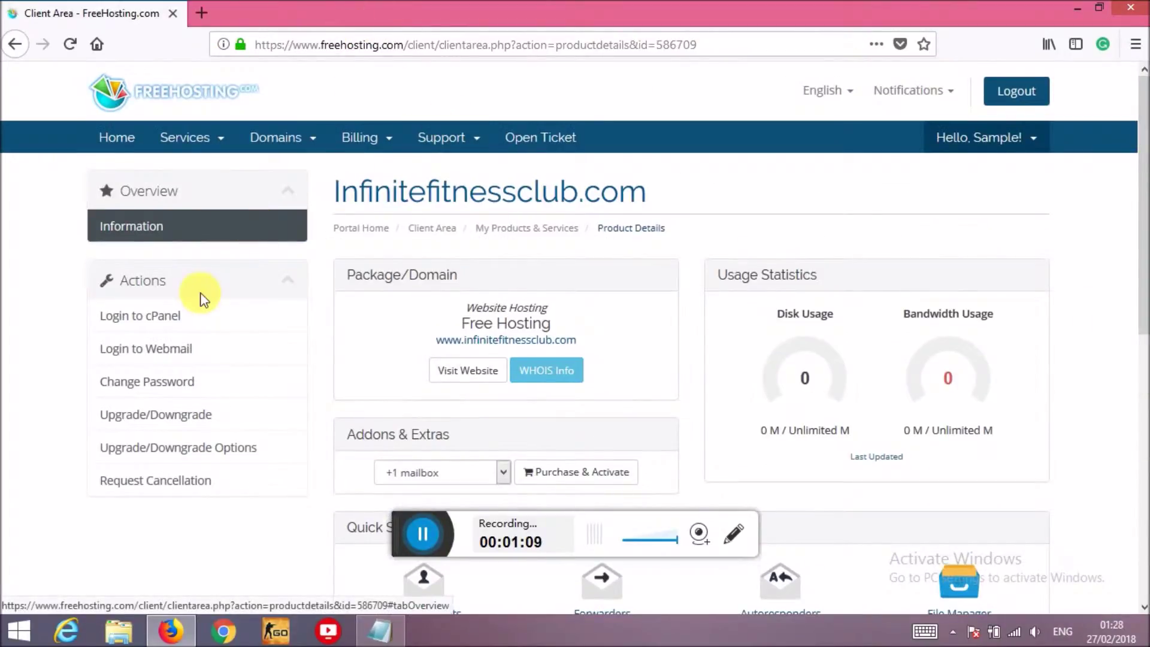
{"action": "left_click", "coordinate": [140, 316]}
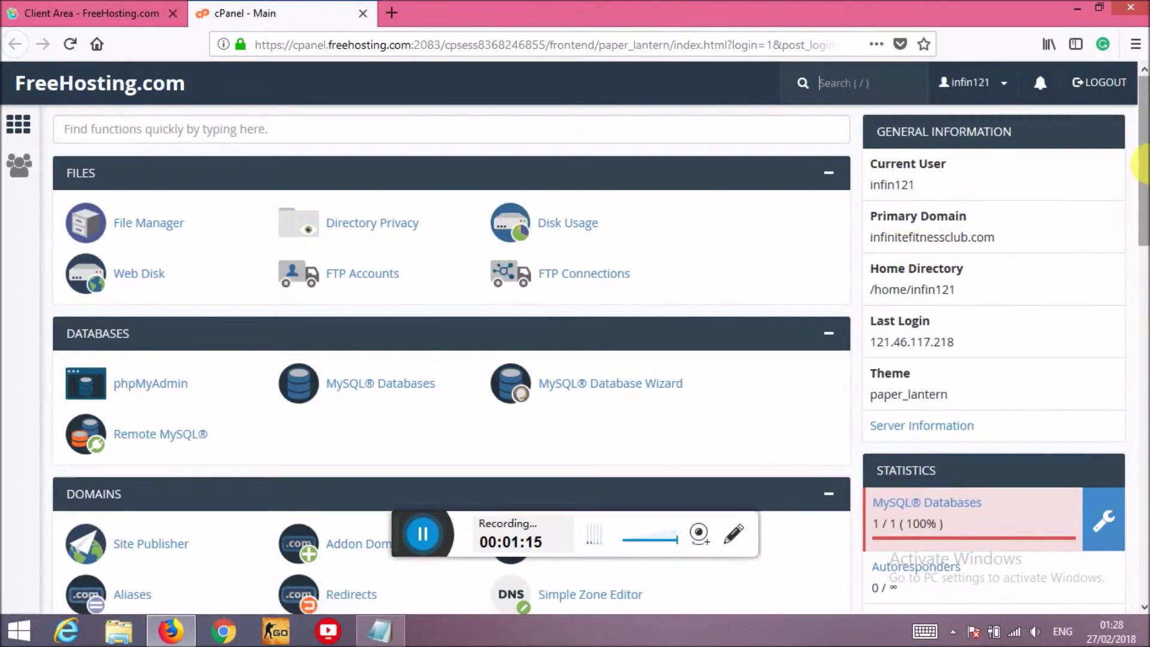
{"action": "mouse_move", "coordinate": [1144, 210]}
{"action": "left_mouse_down"}
{"action": "mouse_move", "coordinate": [1142, 324]}
{"action": "mouse_move", "coordinate": [1143, 310]}
{"action": "left_mouse_up"}
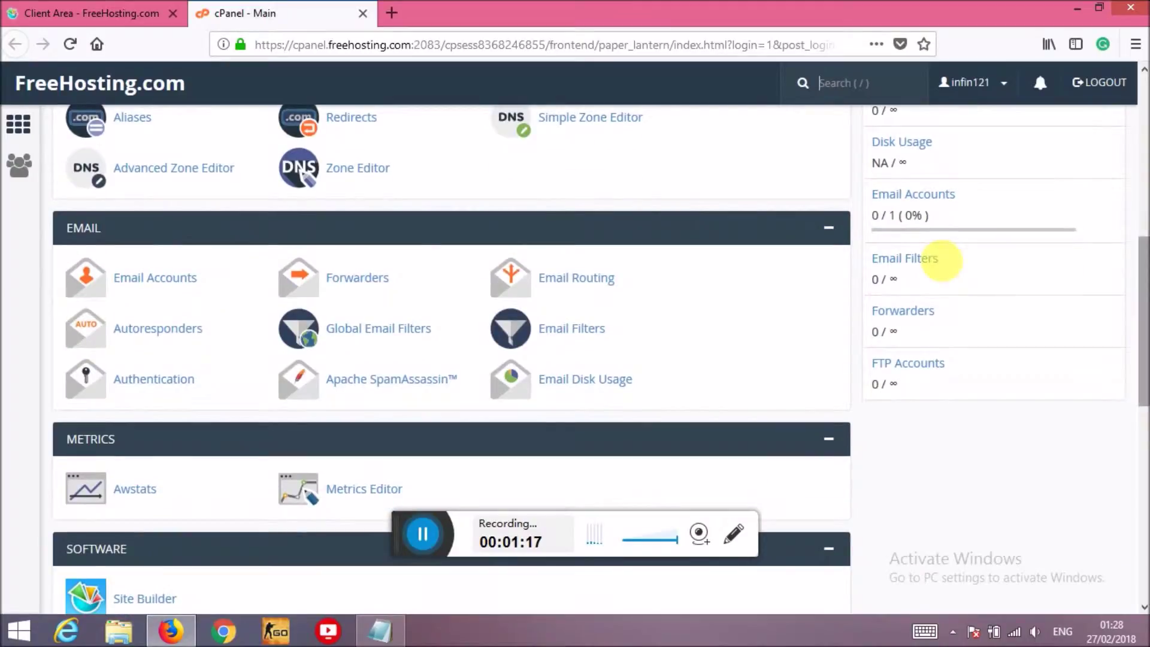
{"action": "left_click", "coordinate": [190, 282]}
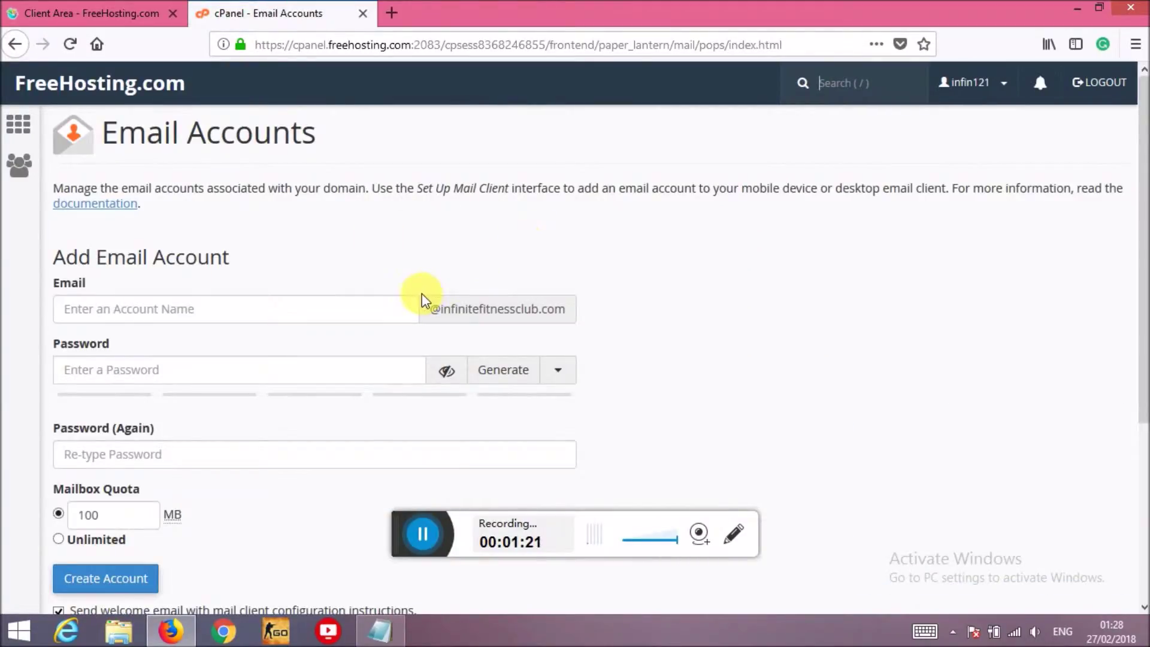
{"action": "left_click", "coordinate": [384, 311]}
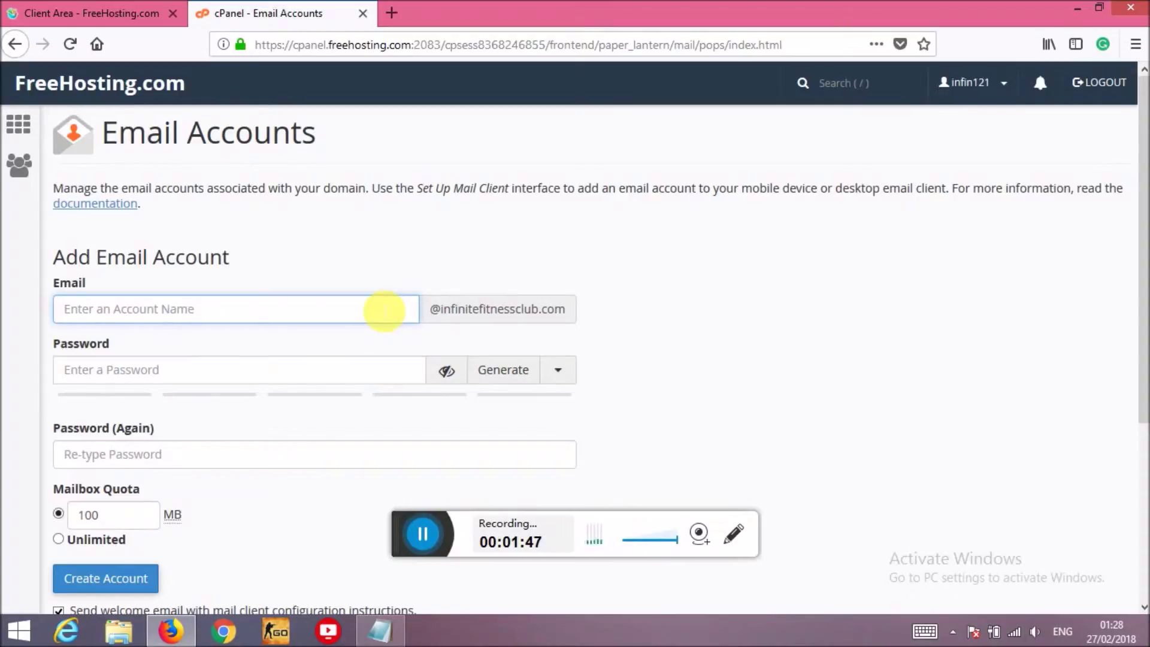
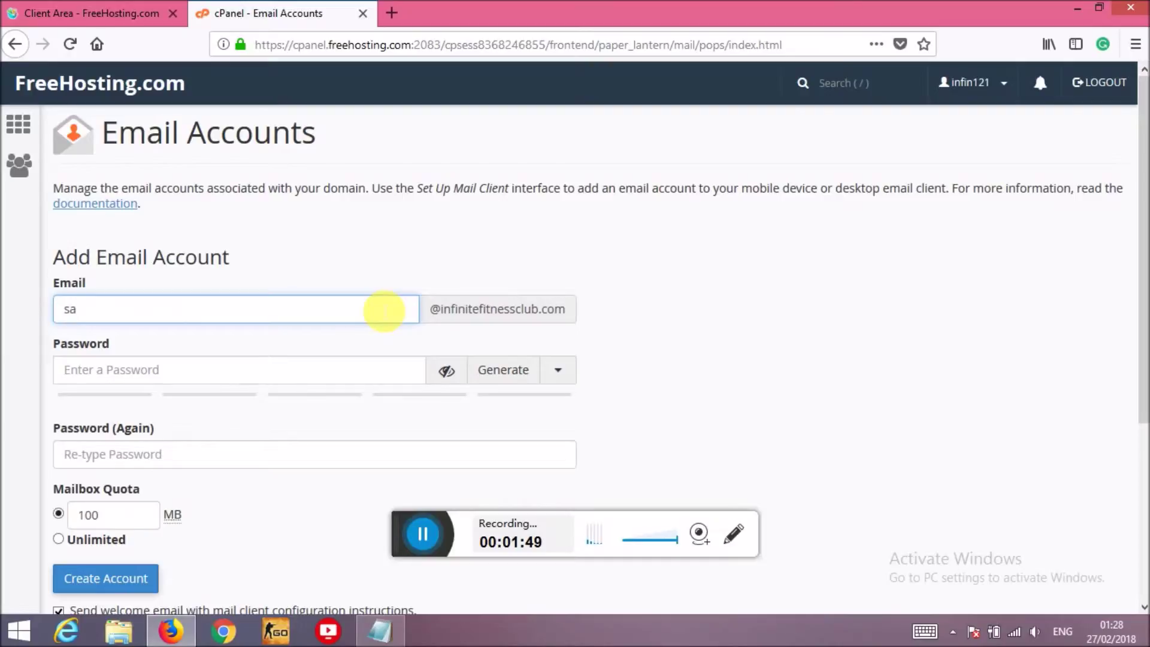
{"action": "left_click", "coordinate": [477, 251]}
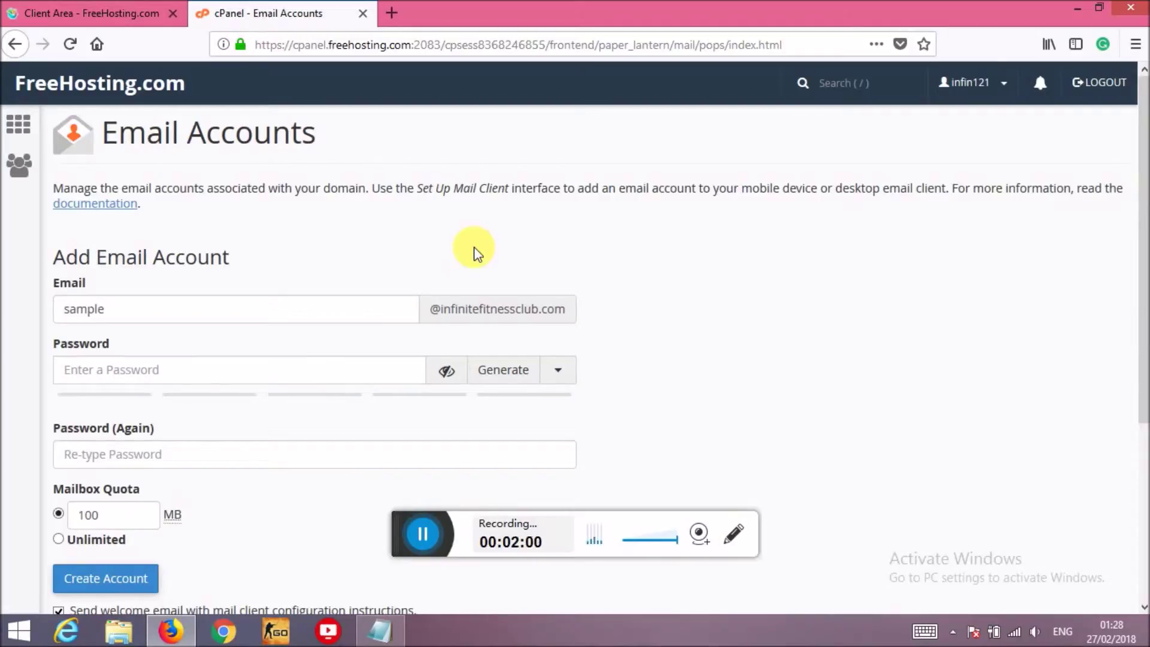
{"action": "left_click", "coordinate": [382, 313]}
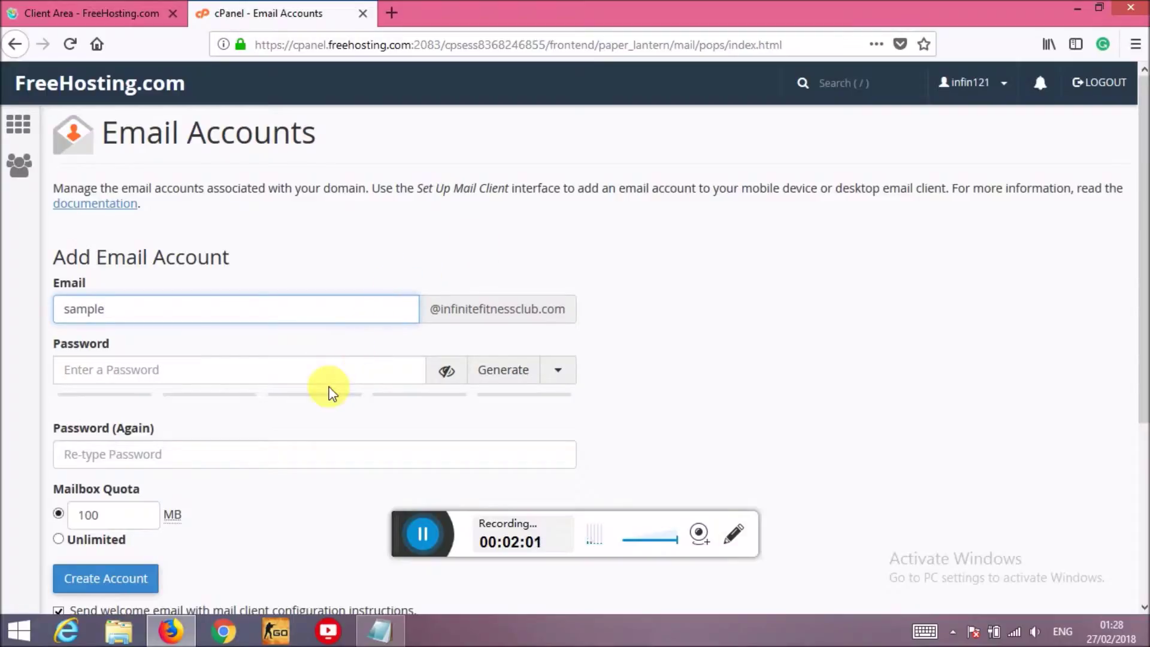
Fill both password fields with a strength-100 password and pick the unlimited quota option.
{"action": "left_click", "coordinate": [349, 372]}
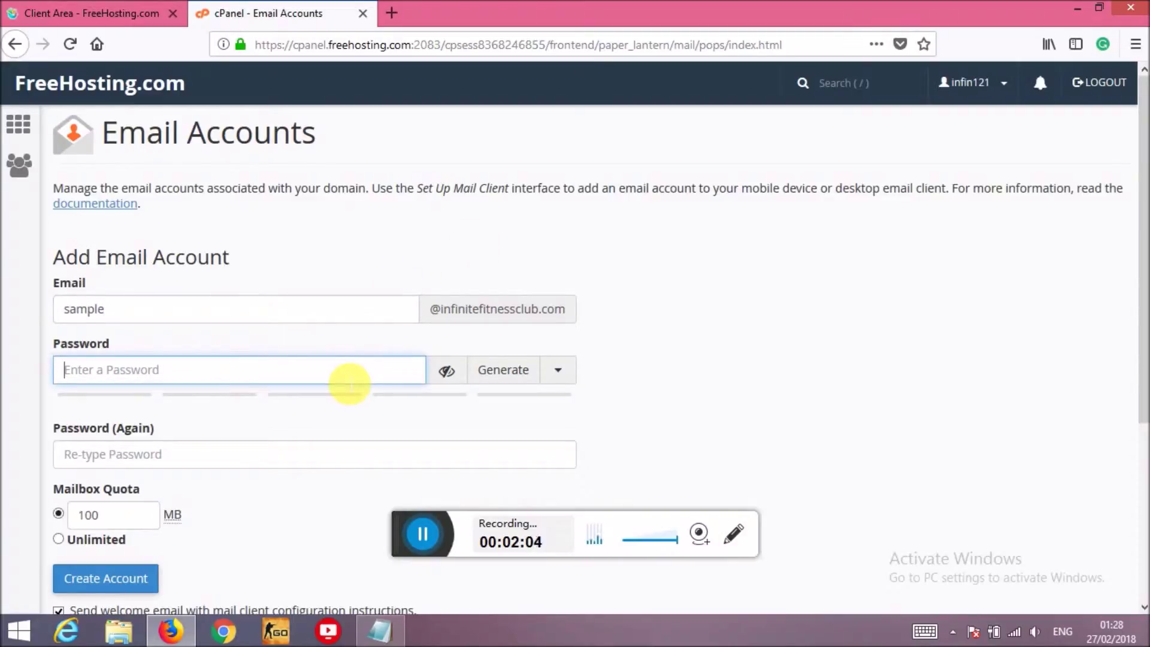
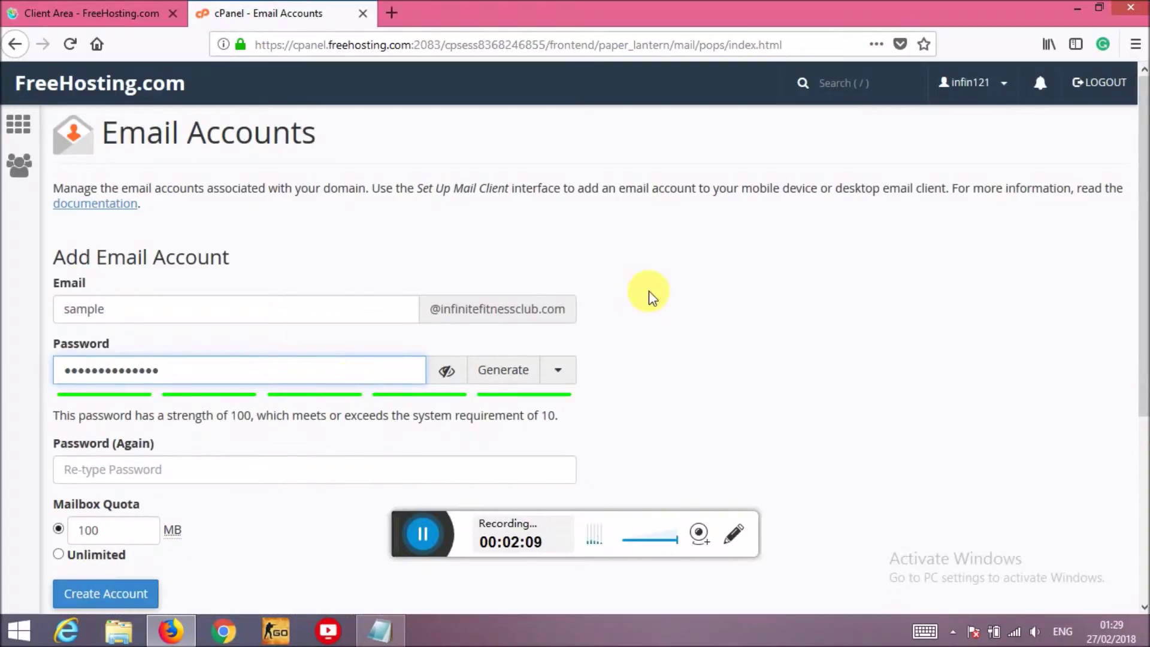
{"action": "left_click_drag", "start_coordinate": [1142, 280], "coordinate": [1142, 370]}
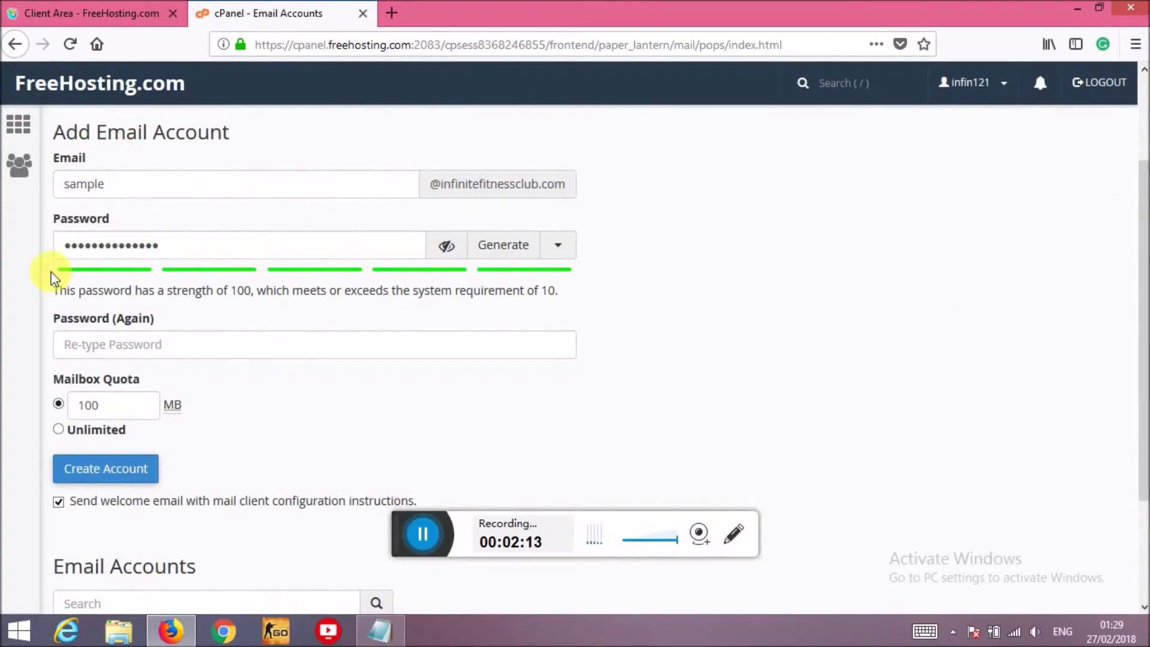
{"action": "left_click", "coordinate": [283, 347]}
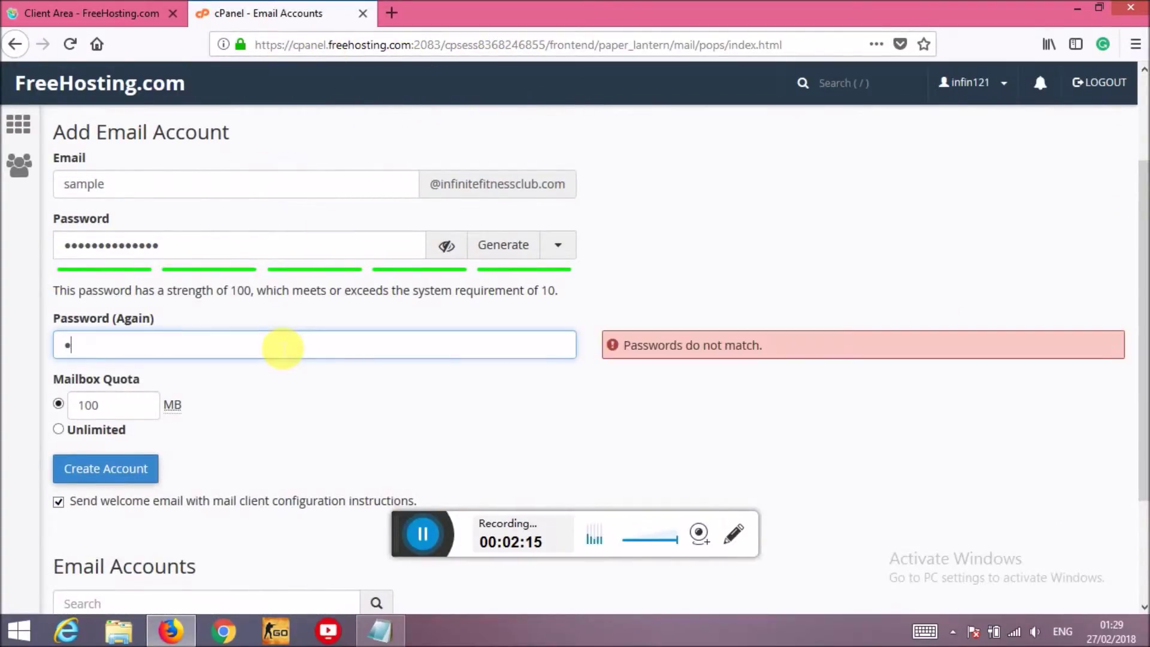
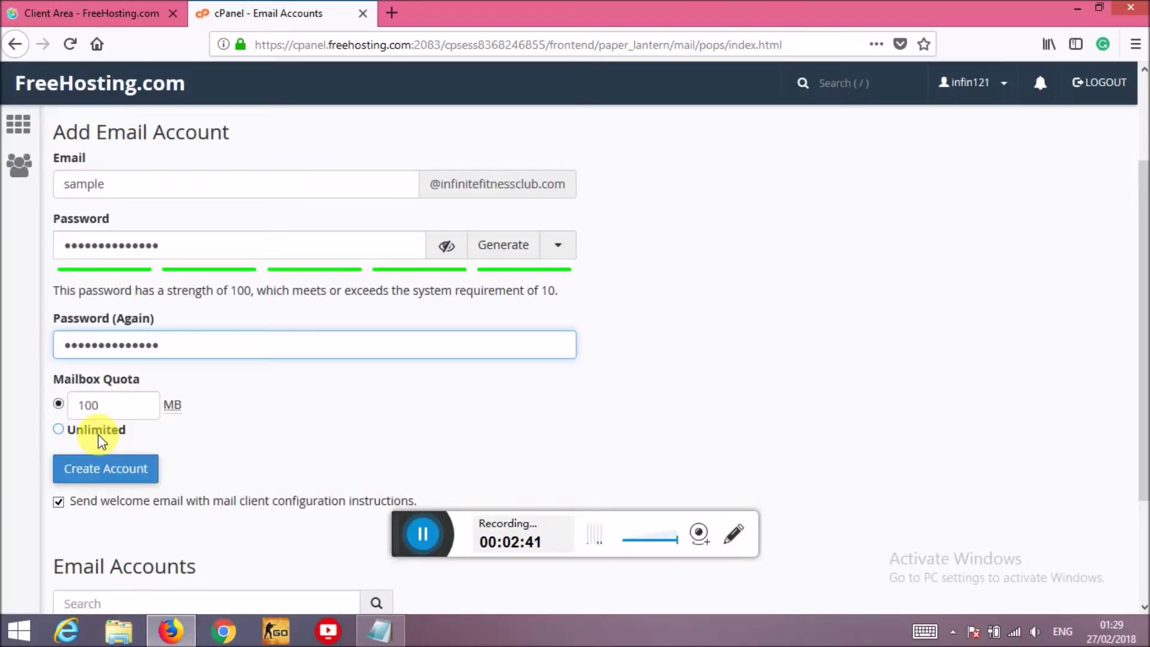
{"action": "left_click", "coordinate": [100, 439]}
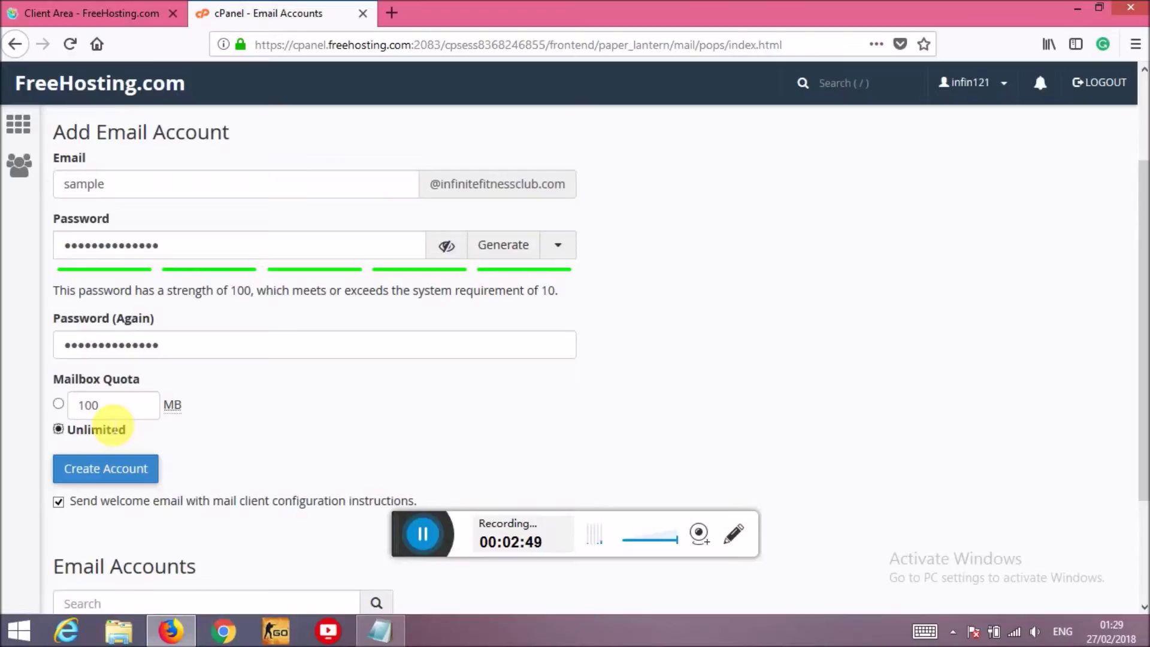
{"action": "left_click", "coordinate": [116, 404]}
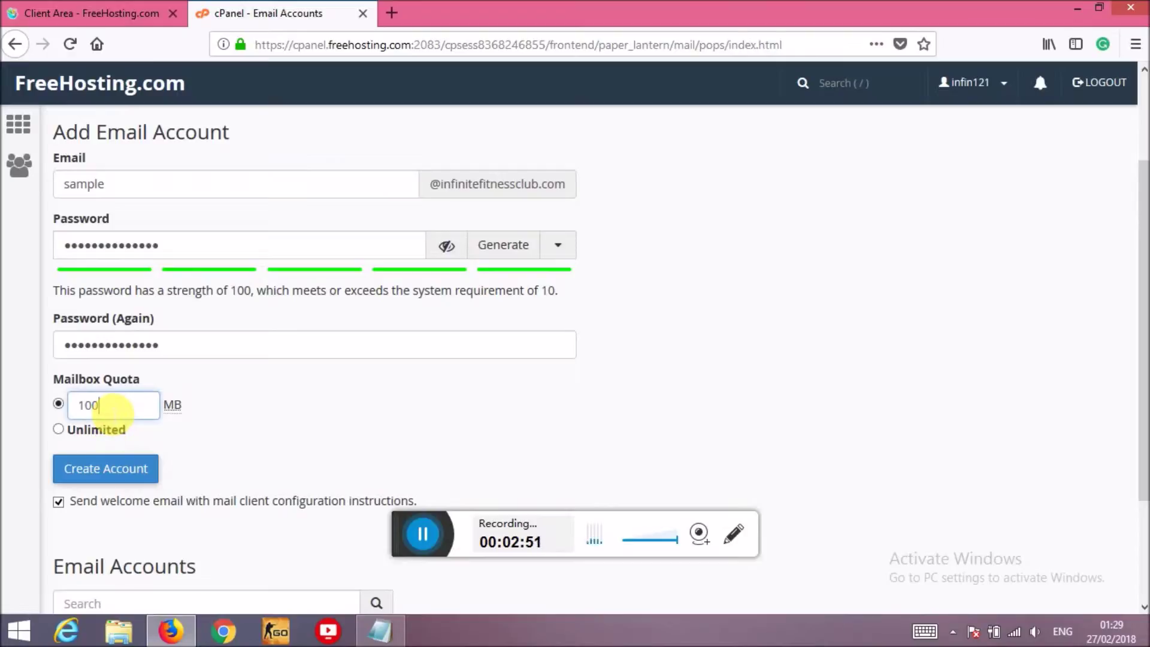
{"action": "key", "text": "BackSpace"}
{"action": "key", "text": "BackSpace"}
{"action": "key", "text": "BackSpace"}
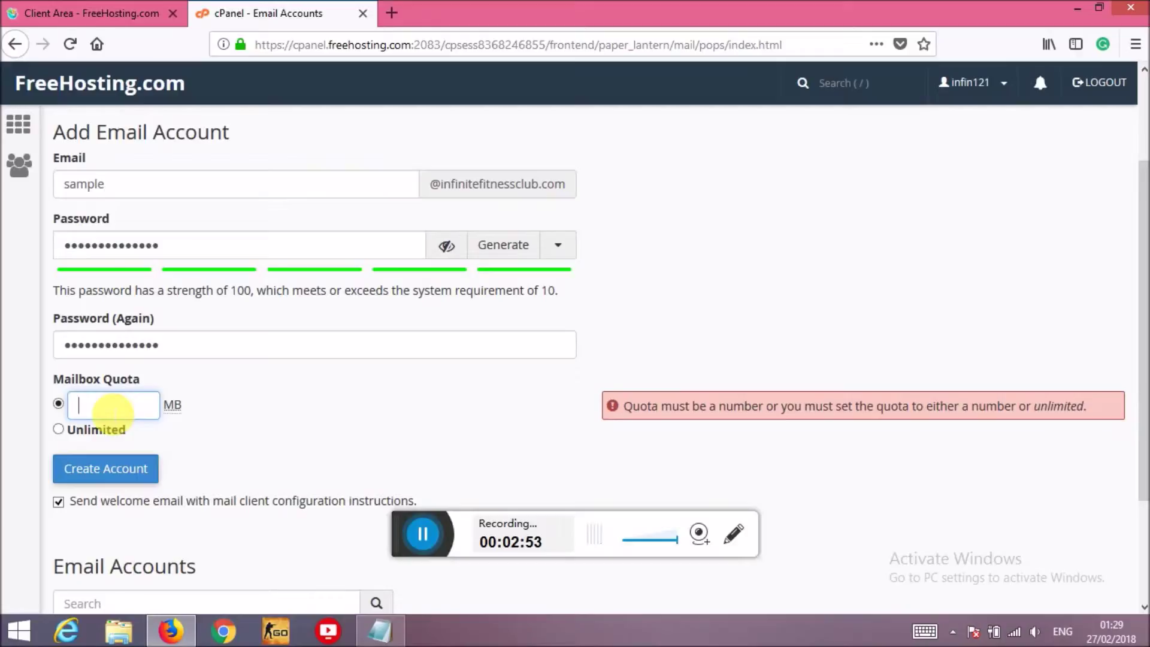
{"action": "left_click", "coordinate": [101, 430]}
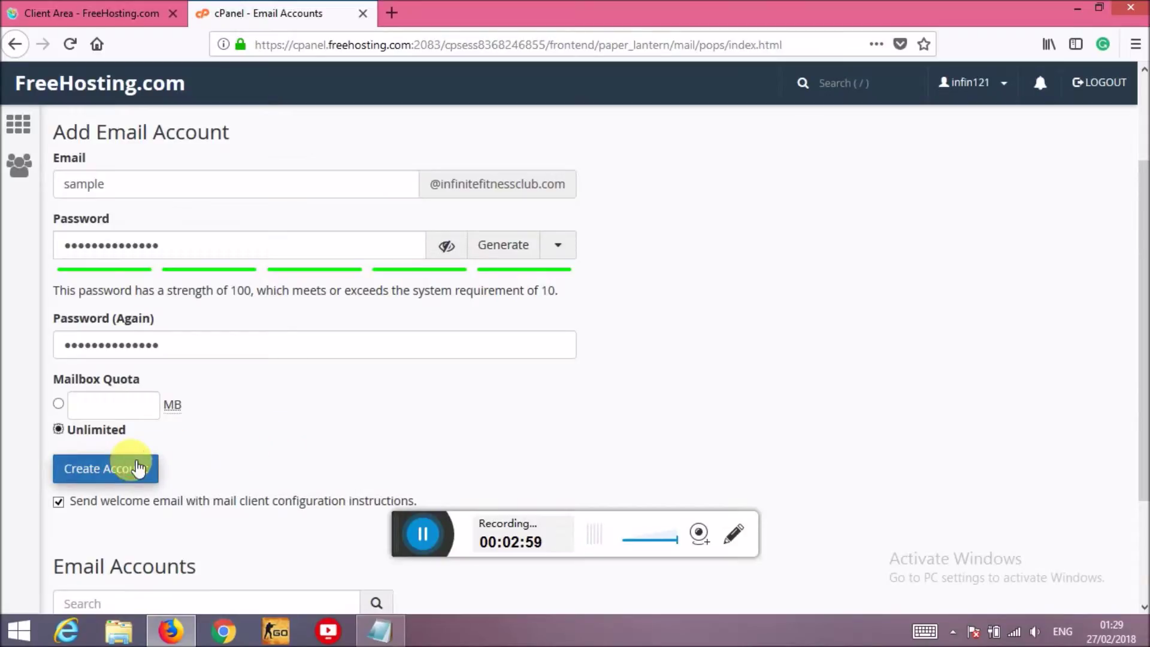
{"action": "left_click", "coordinate": [117, 469]}
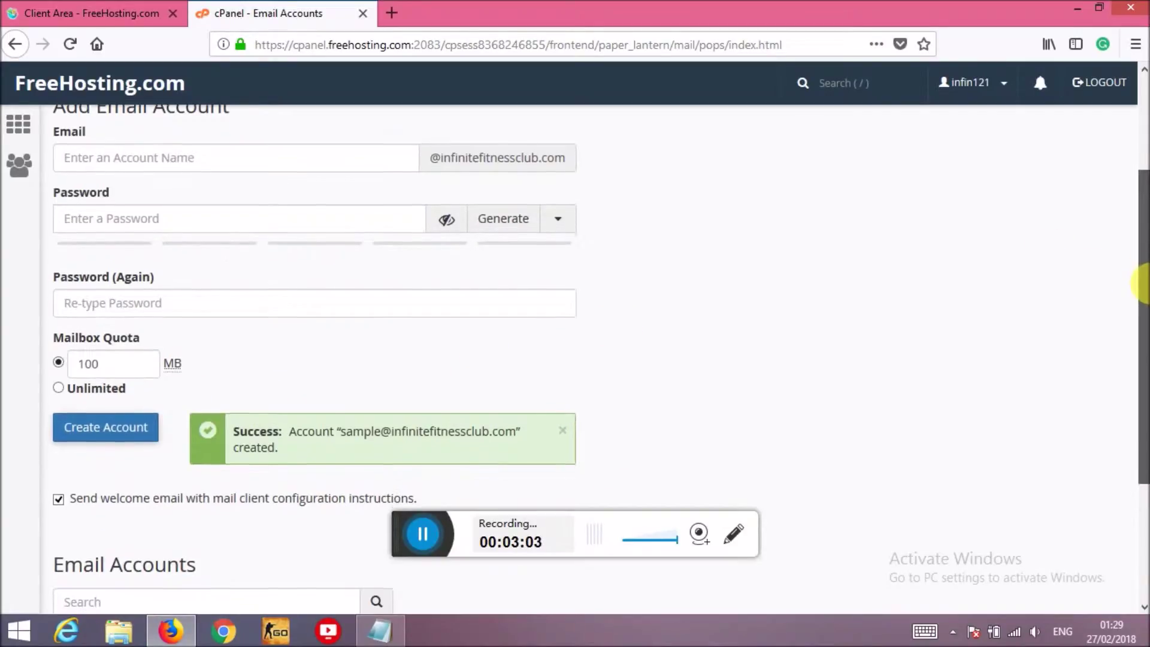
{"action": "left_click_drag", "start_coordinate": [1140, 285], "coordinate": [1139, 339]}
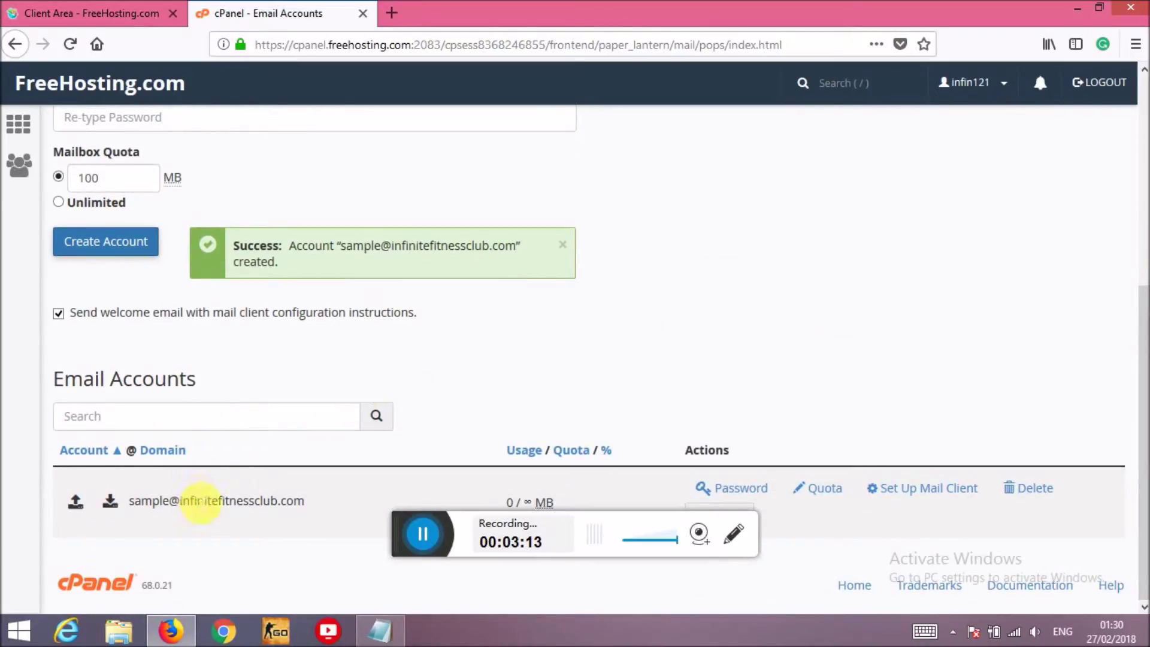
{"action": "left_click_drag", "start_coordinate": [129, 501], "coordinate": [304, 485]}
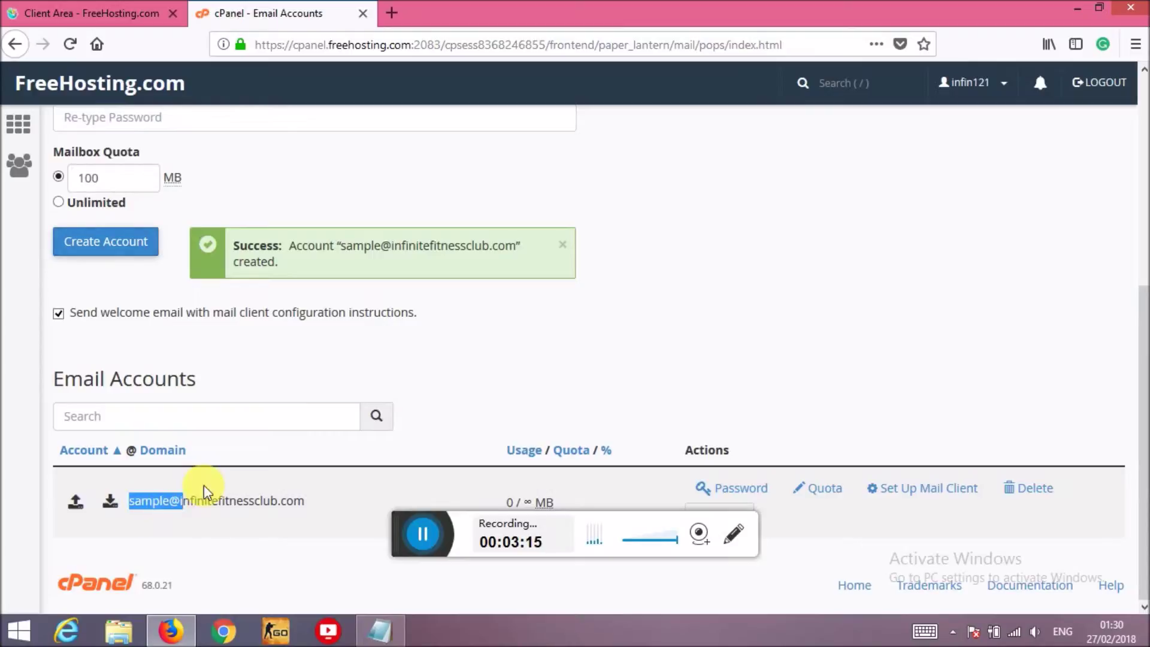
{"action": "left_click", "coordinate": [876, 321]}
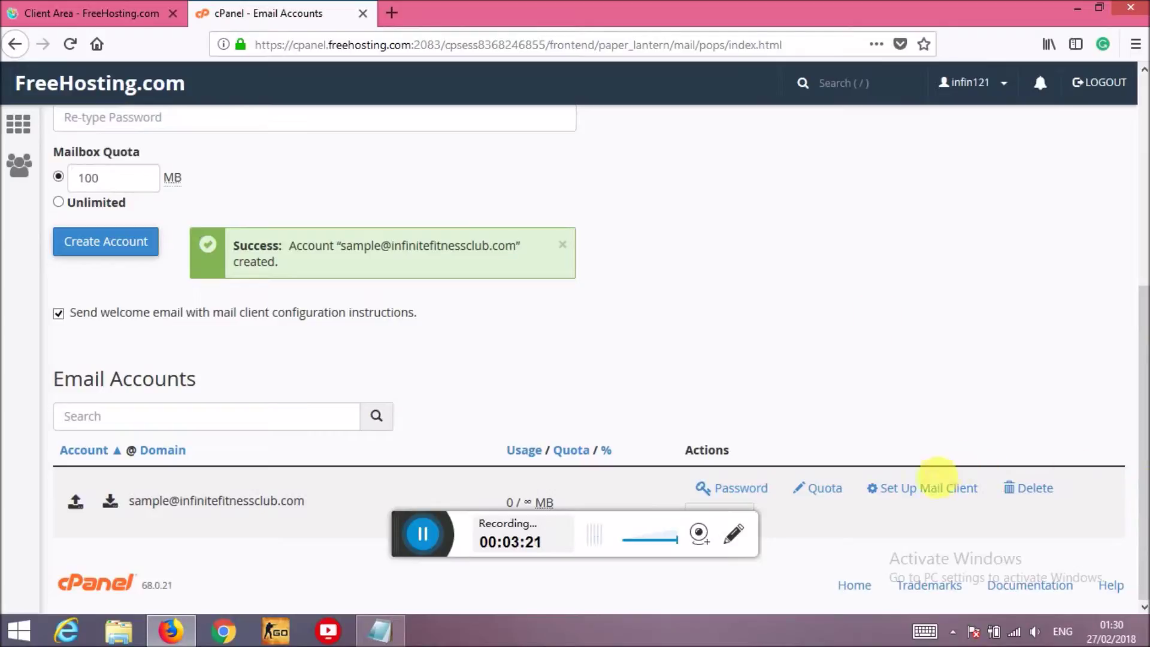
{"action": "left_click", "coordinate": [928, 488]}
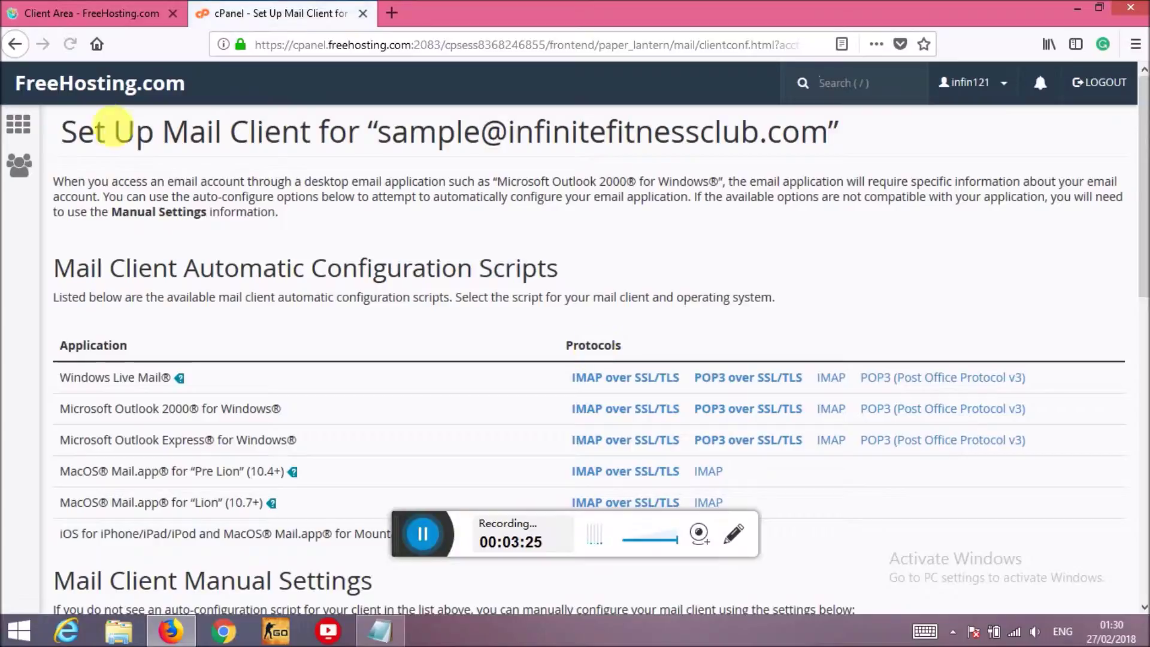
{"action": "left_click", "coordinate": [14, 44]}
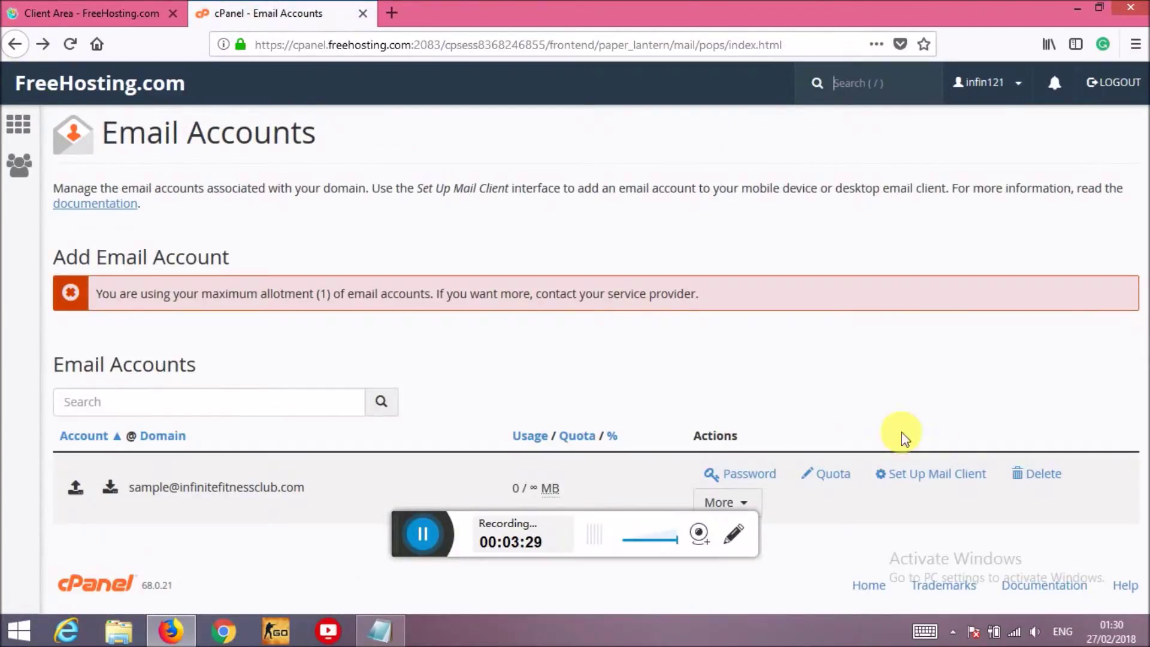
{"action": "left_click", "coordinate": [942, 476]}
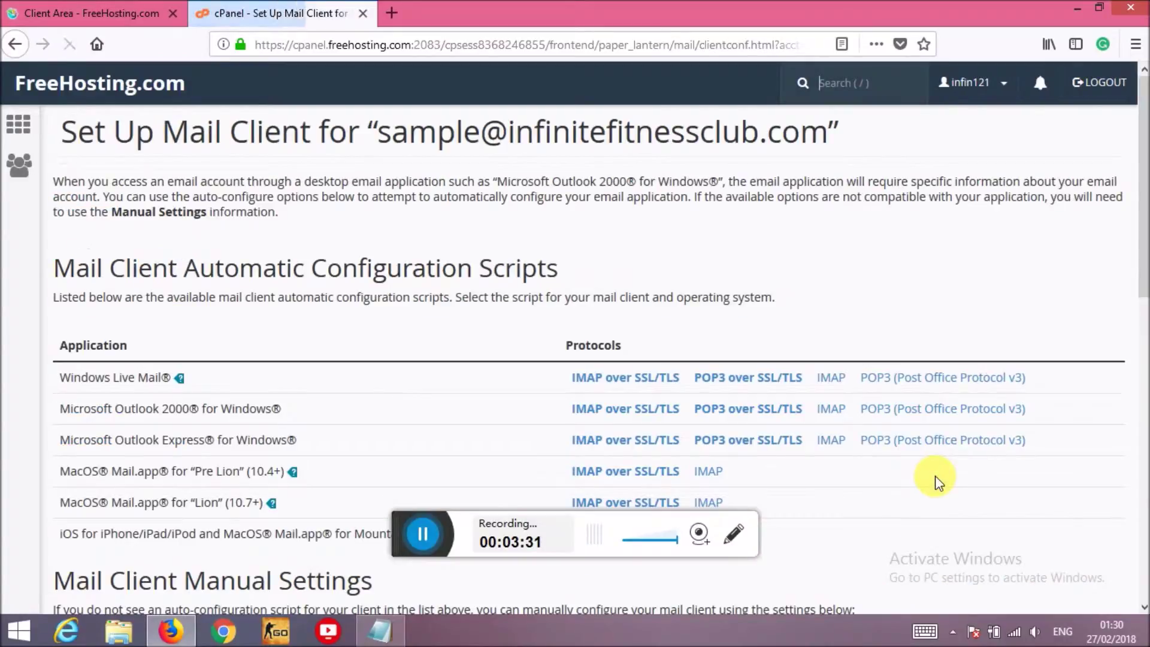
{"action": "left_click_drag", "start_coordinate": [1143, 270], "coordinate": [1143, 382]}
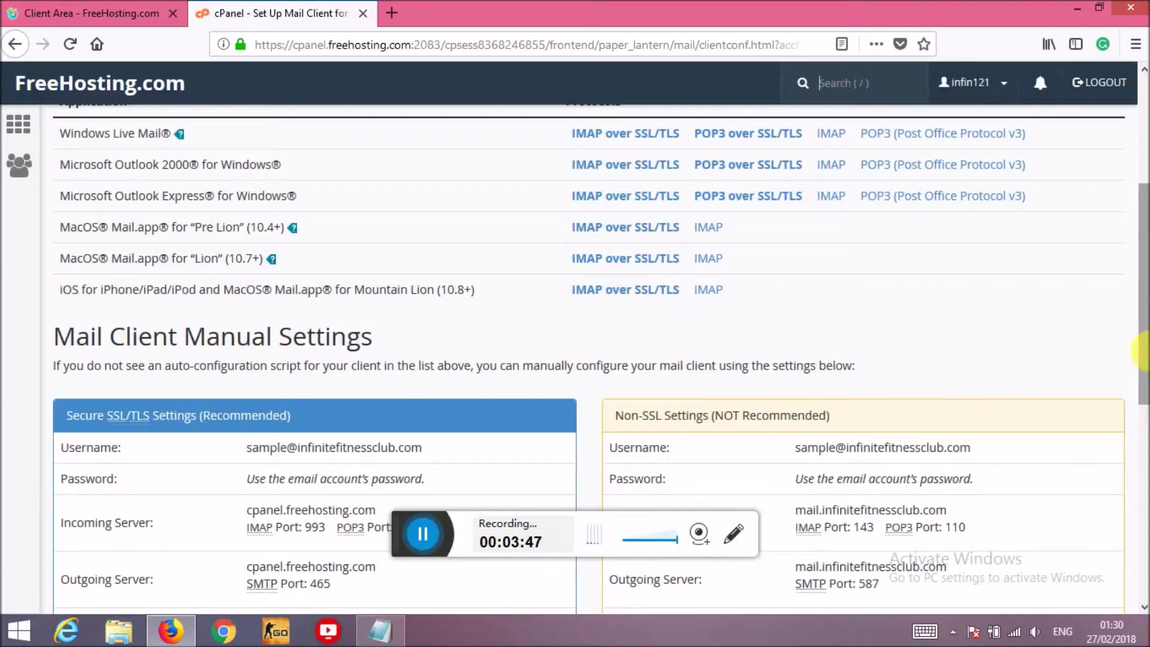
{"action": "left_click_drag", "start_coordinate": [1141, 377], "coordinate": [1142, 440]}
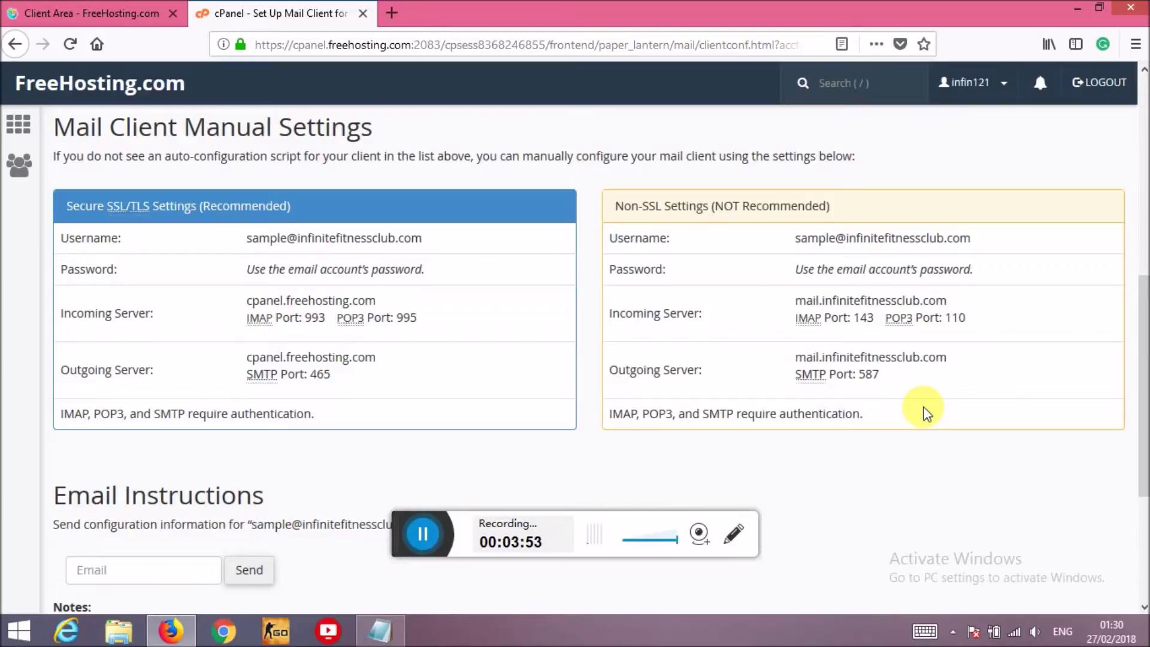
{"action": "left_click_drag", "start_coordinate": [610, 236], "coordinate": [908, 382]}
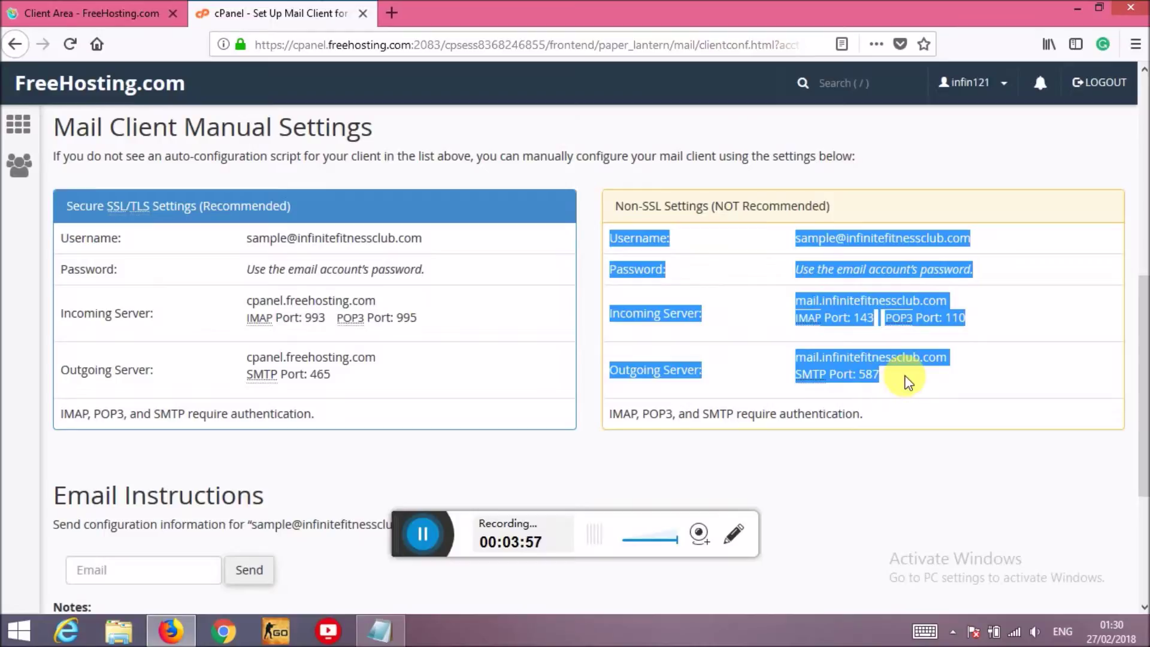
Highlight the non-SSL username through outgoing port, then return to cPanel home and Client Area.
{"action": "left_click", "coordinate": [867, 493]}
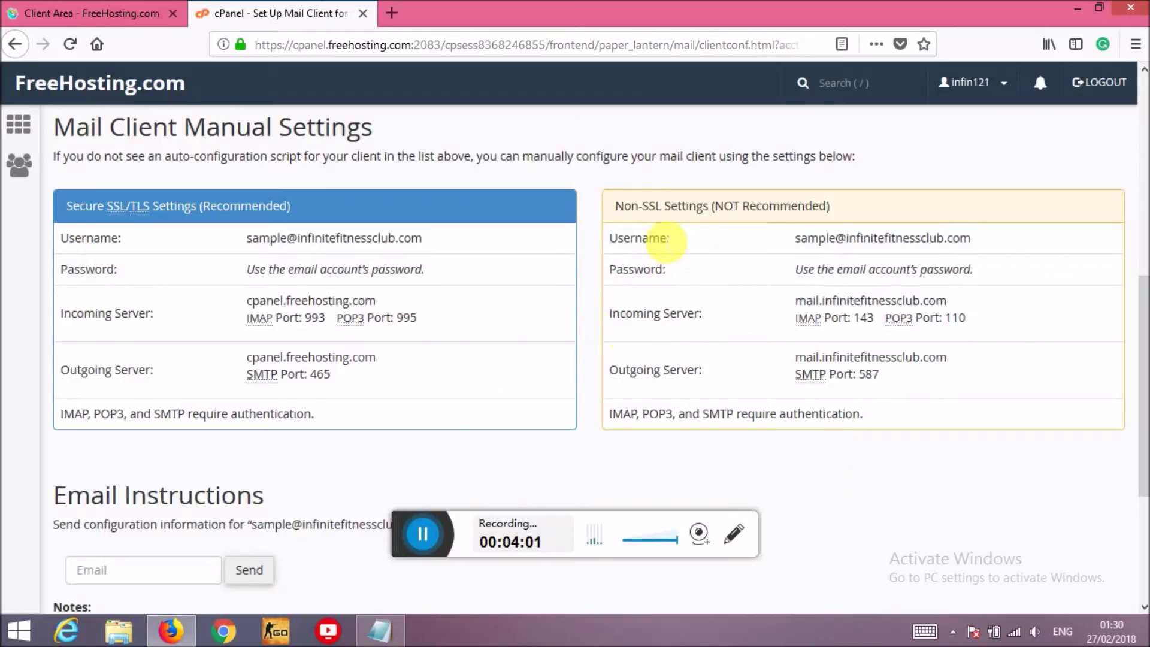
{"action": "left_click_drag", "start_coordinate": [615, 206], "coordinate": [809, 237]}
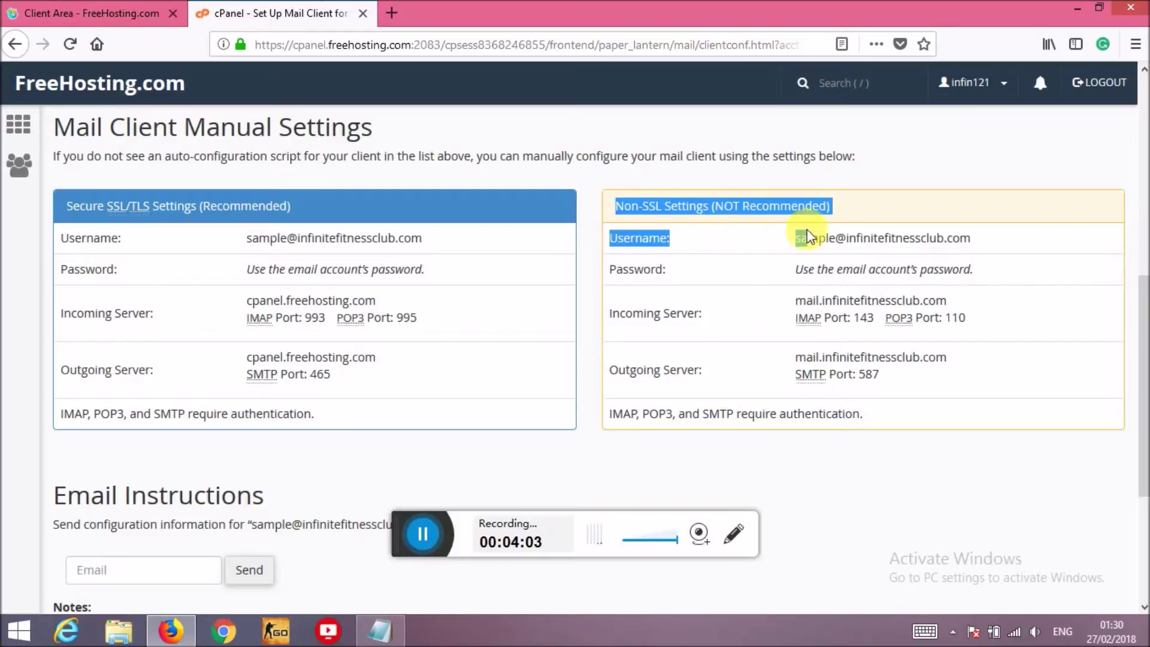
{"action": "left_click", "coordinate": [293, 296]}
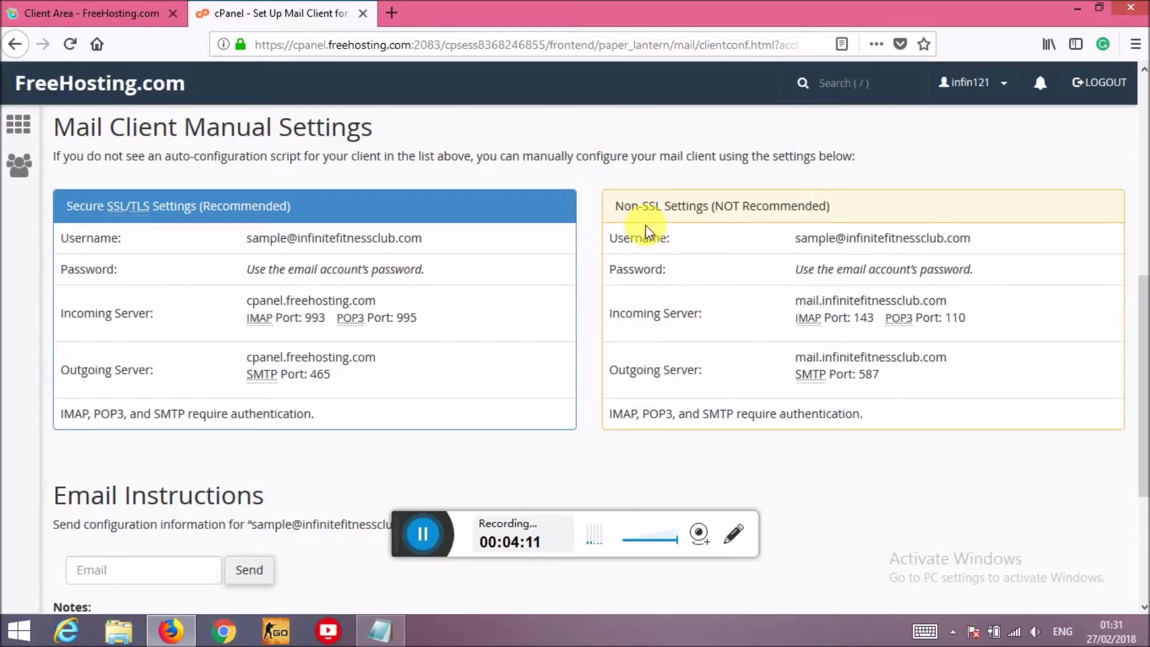
{"action": "mouse_move", "coordinate": [610, 232]}
{"action": "left_mouse_down"}
{"action": "mouse_move", "coordinate": [928, 404]}
{"action": "mouse_move", "coordinate": [929, 415]}
{"action": "left_mouse_up"}
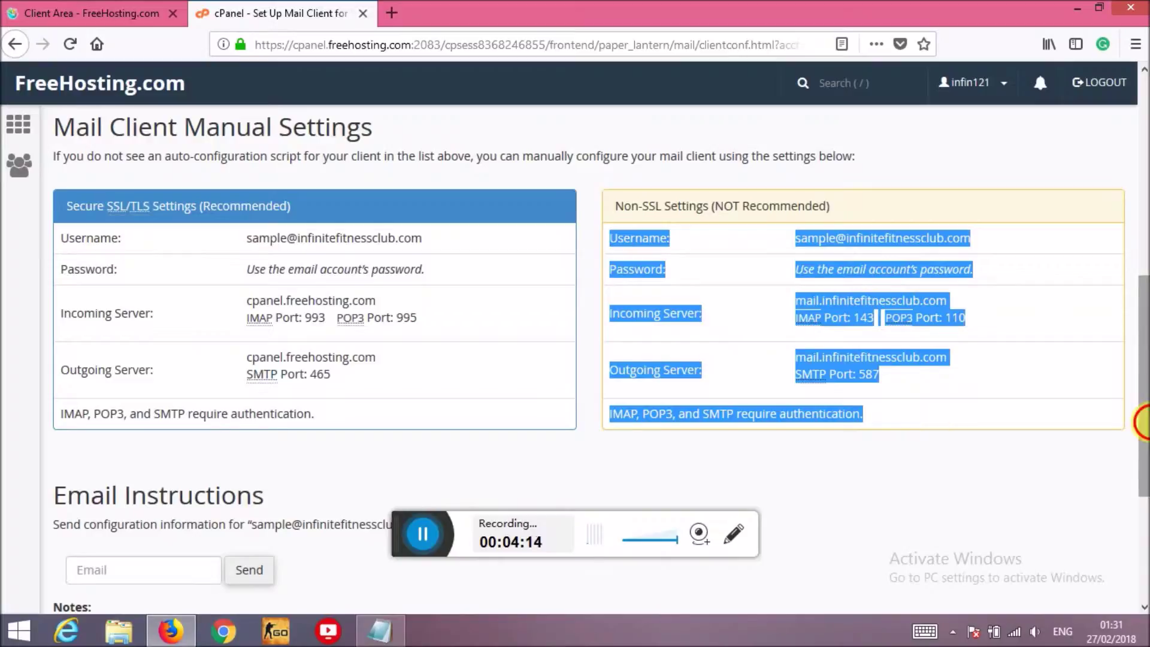
{"action": "left_click_drag", "start_coordinate": [1143, 409], "coordinate": [1143, 207]}
{"action": "scroll", "coordinate": [989, 189], "scroll_direction": "up", "scroll_amount": 1}
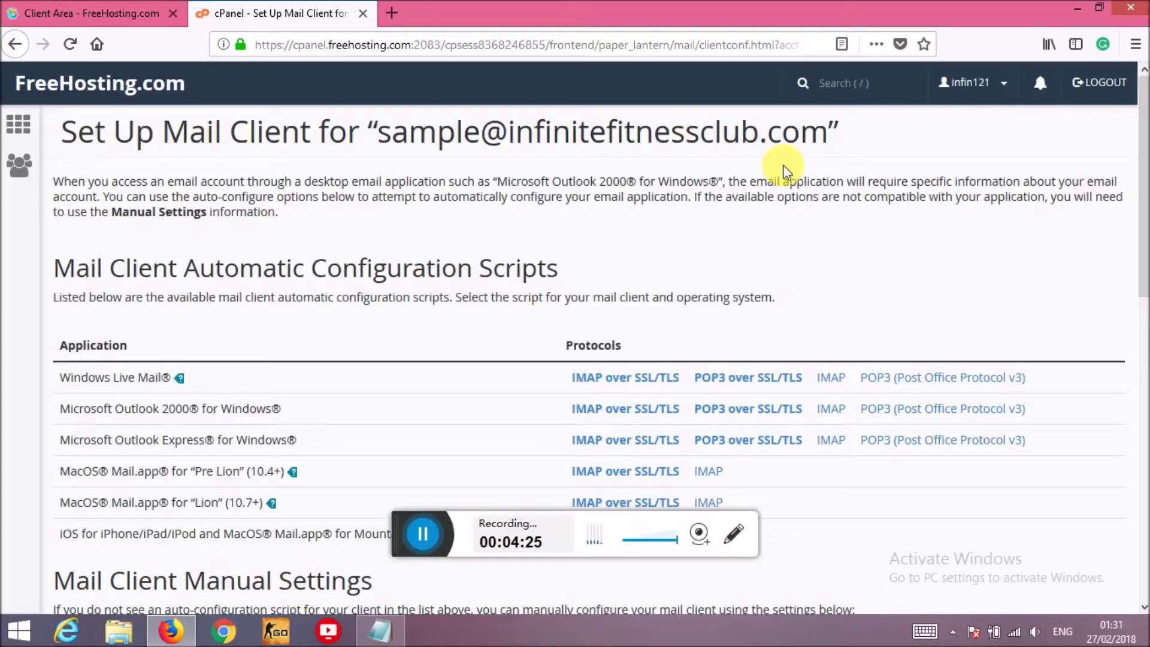
{"action": "left_click", "coordinate": [18, 125]}
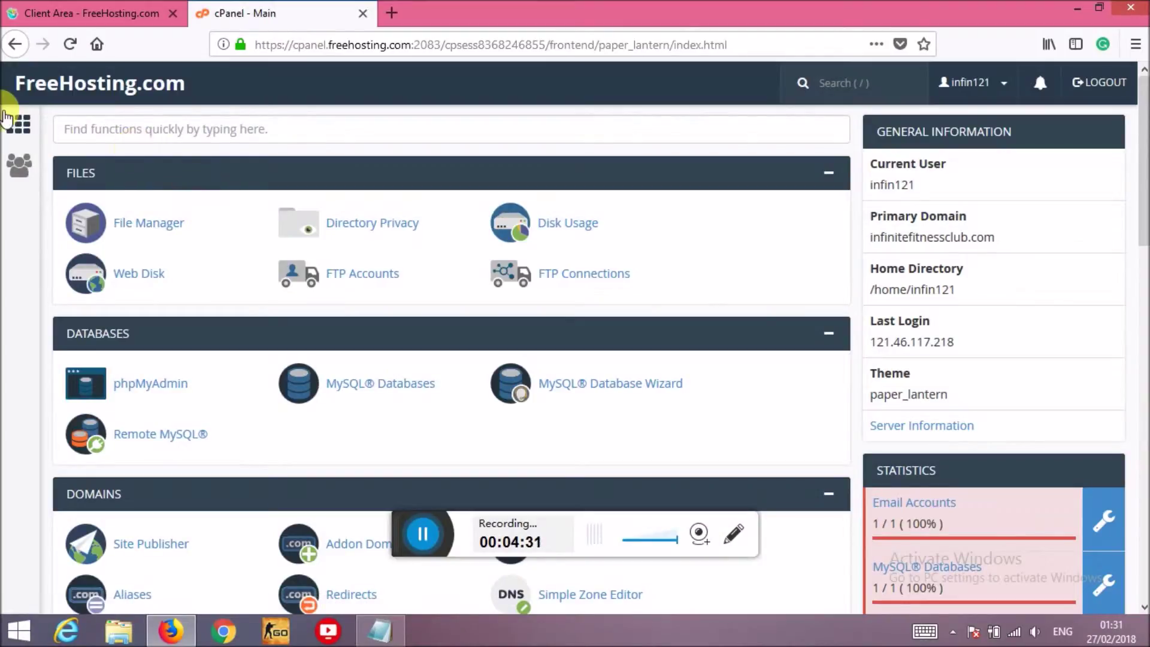
{"action": "left_click", "coordinate": [90, 13]}
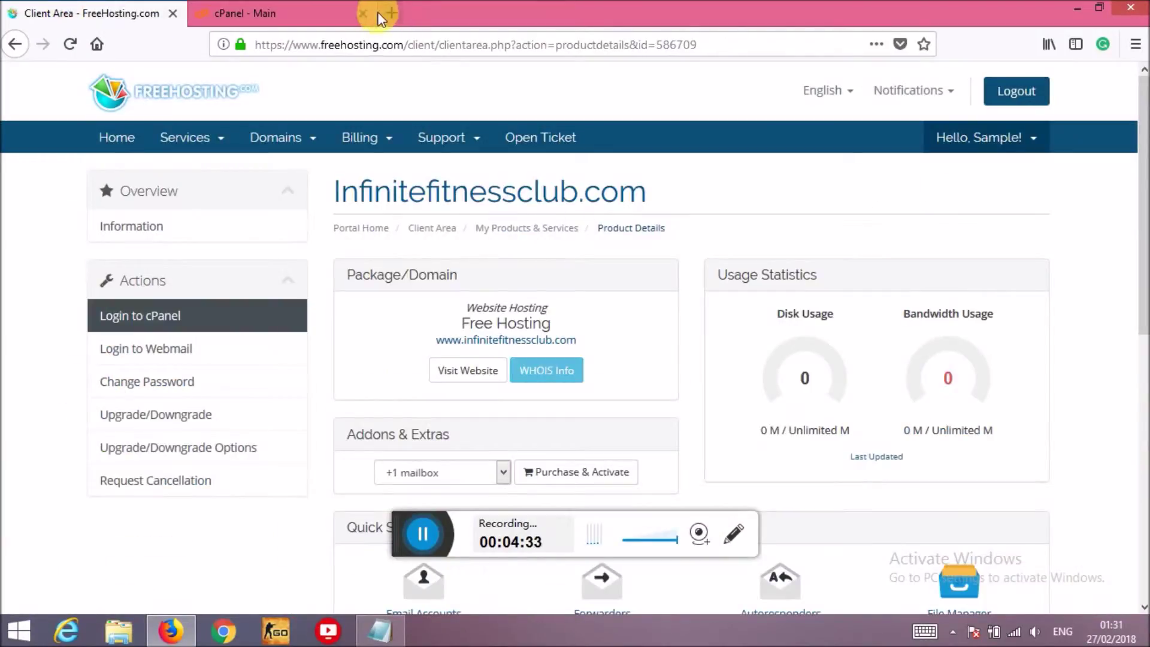
{"action": "left_click", "coordinate": [362, 14]}
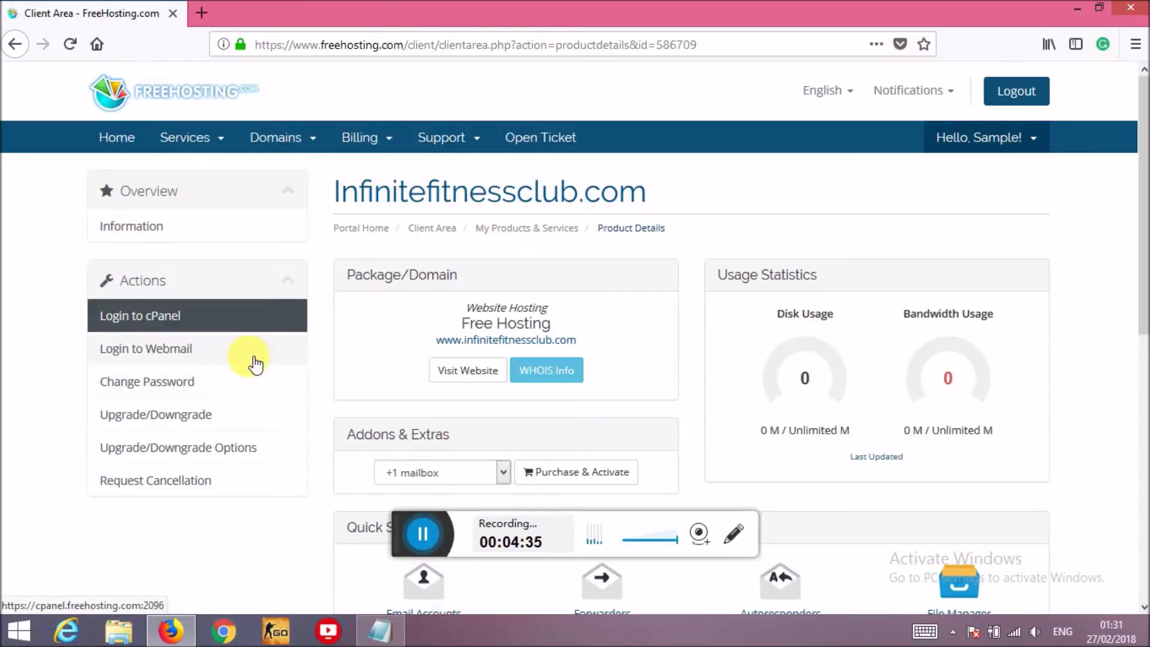
{"action": "left_click", "coordinate": [235, 350]}
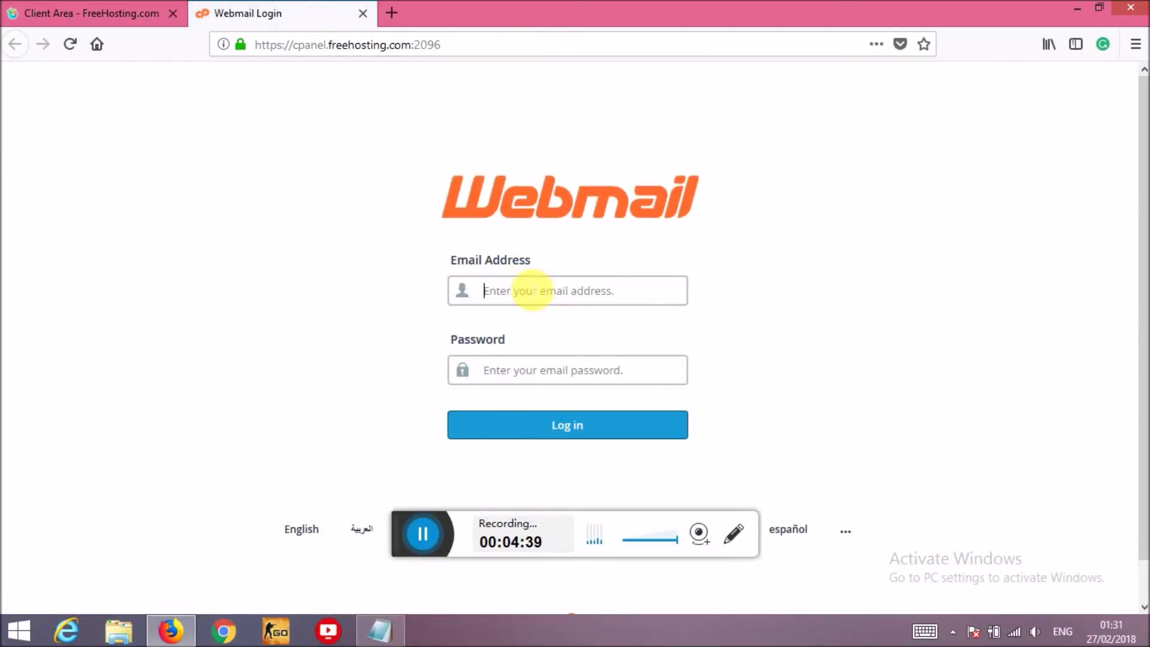
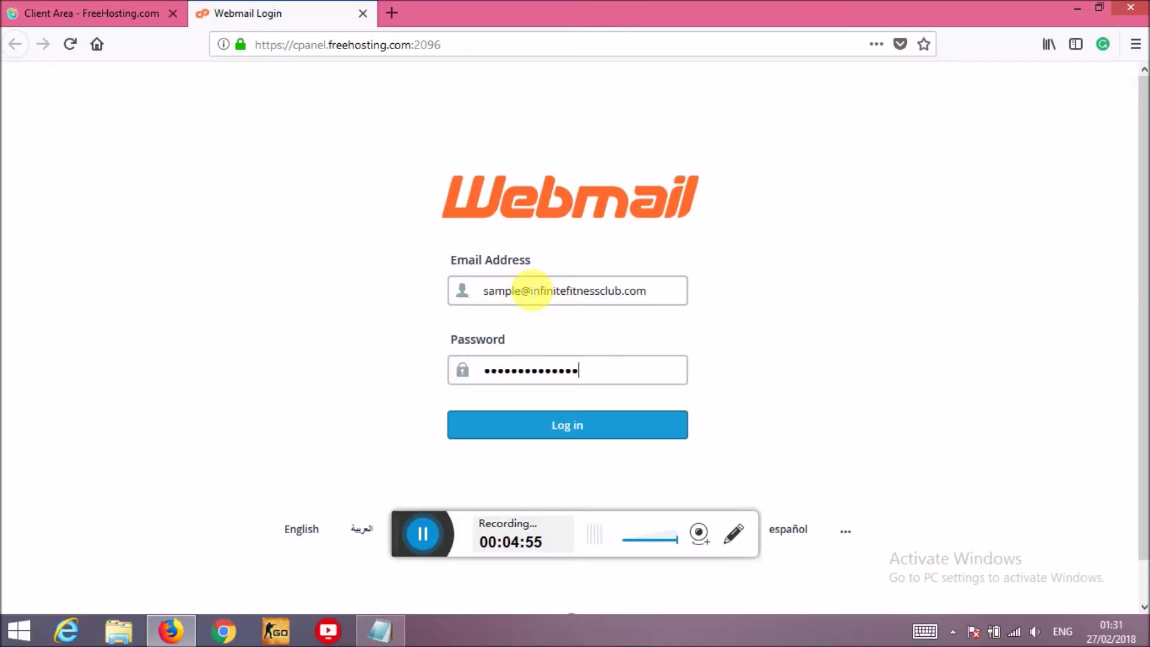
{"action": "key", "text": "Return"}
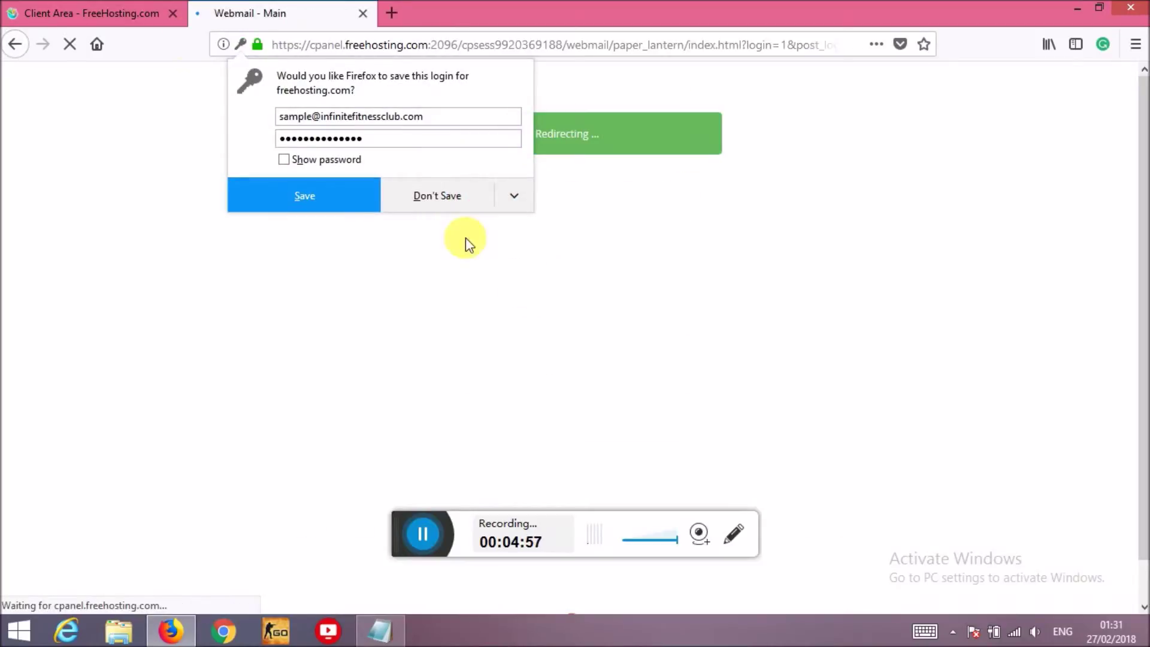
{"action": "left_click", "coordinate": [465, 203]}
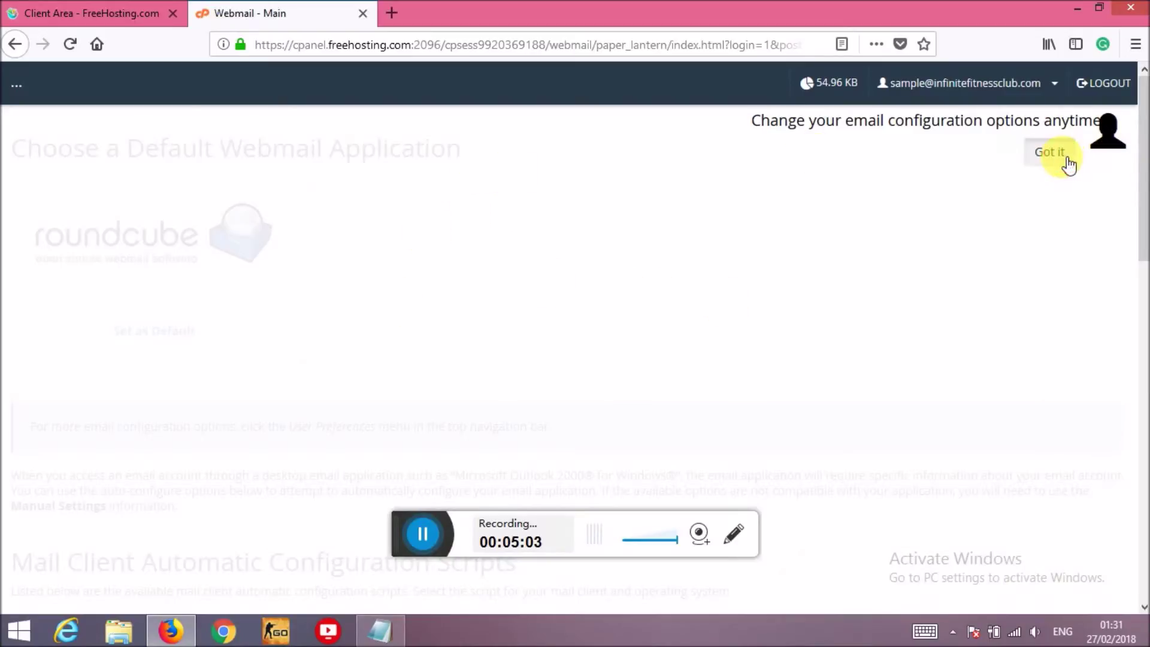
Dismiss the tip, set Roundcube as the default webmail app, and open it.
{"action": "left_click", "coordinate": [1050, 152]}
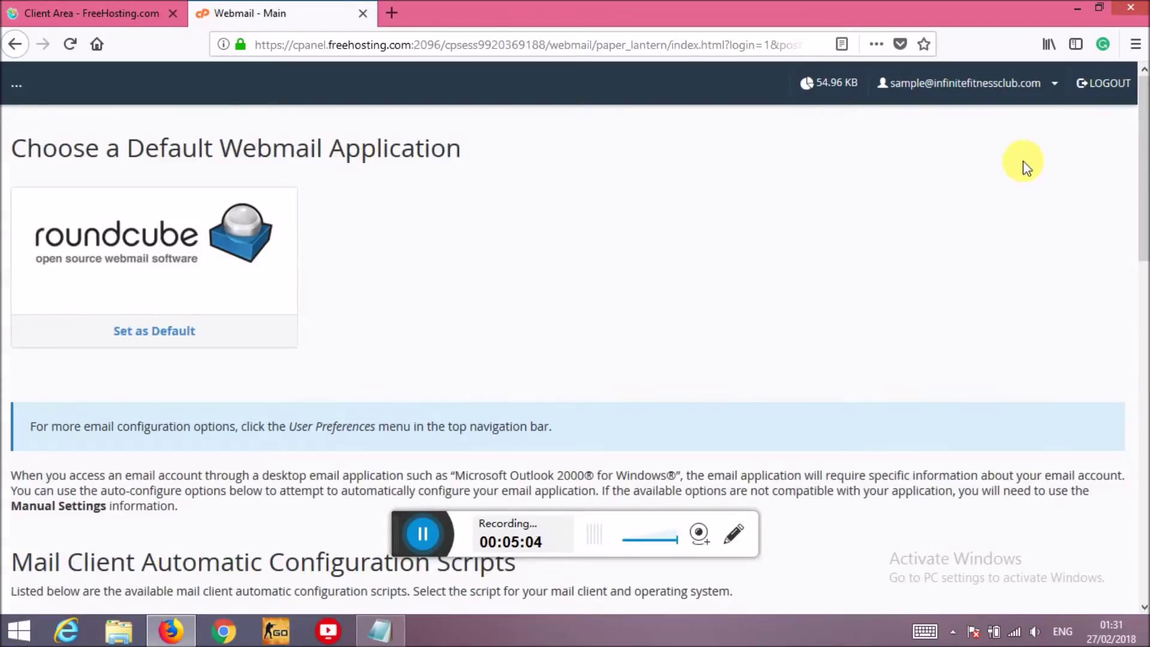
{"action": "left_click", "coordinate": [167, 330]}
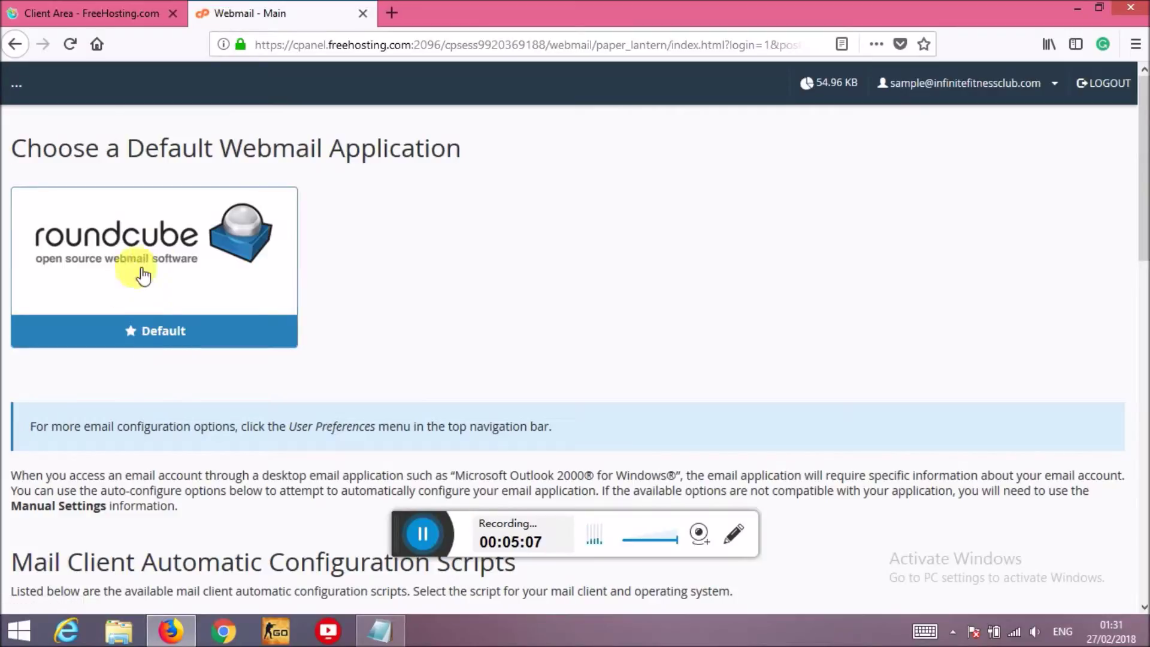
{"action": "left_click", "coordinate": [189, 260]}
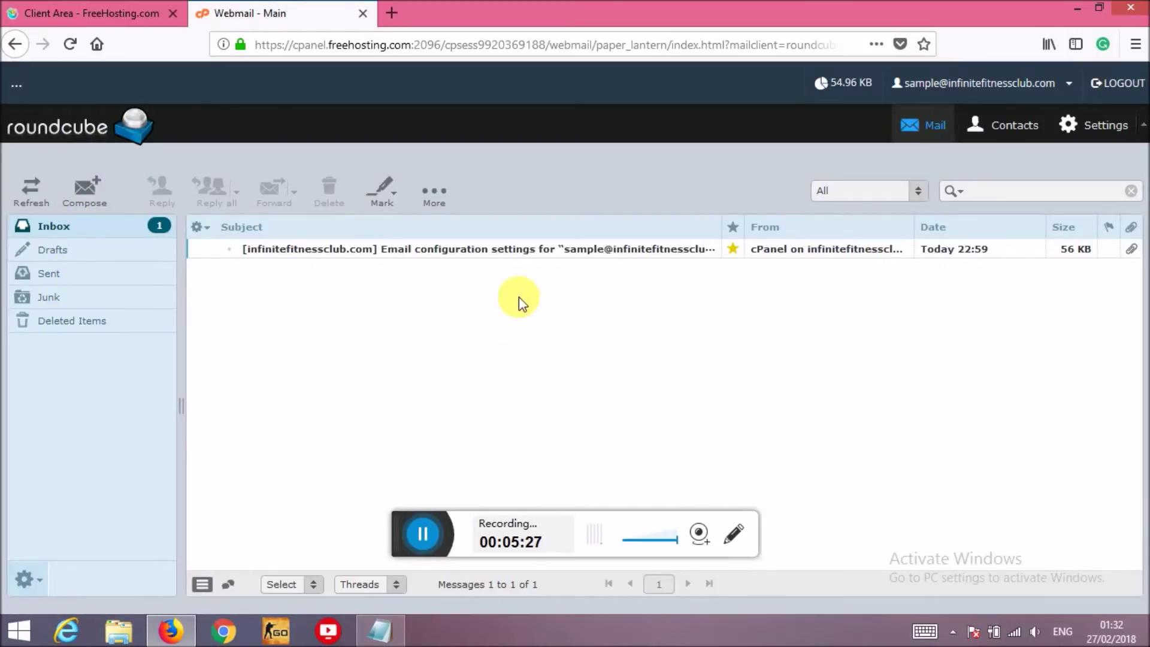
Open the Email configuration settings message in the Roundcube inbox.
{"action": "left_click", "coordinate": [542, 252]}
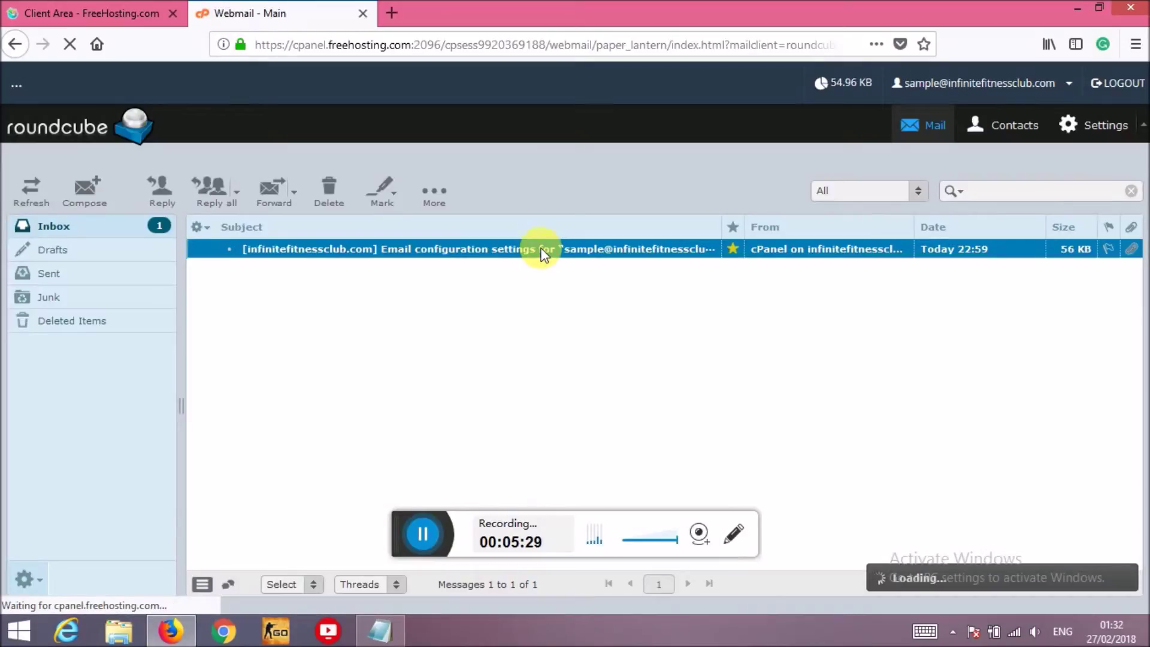
{"action": "scroll", "coordinate": [576, 328], "scroll_direction": "down", "scroll_amount": 3}
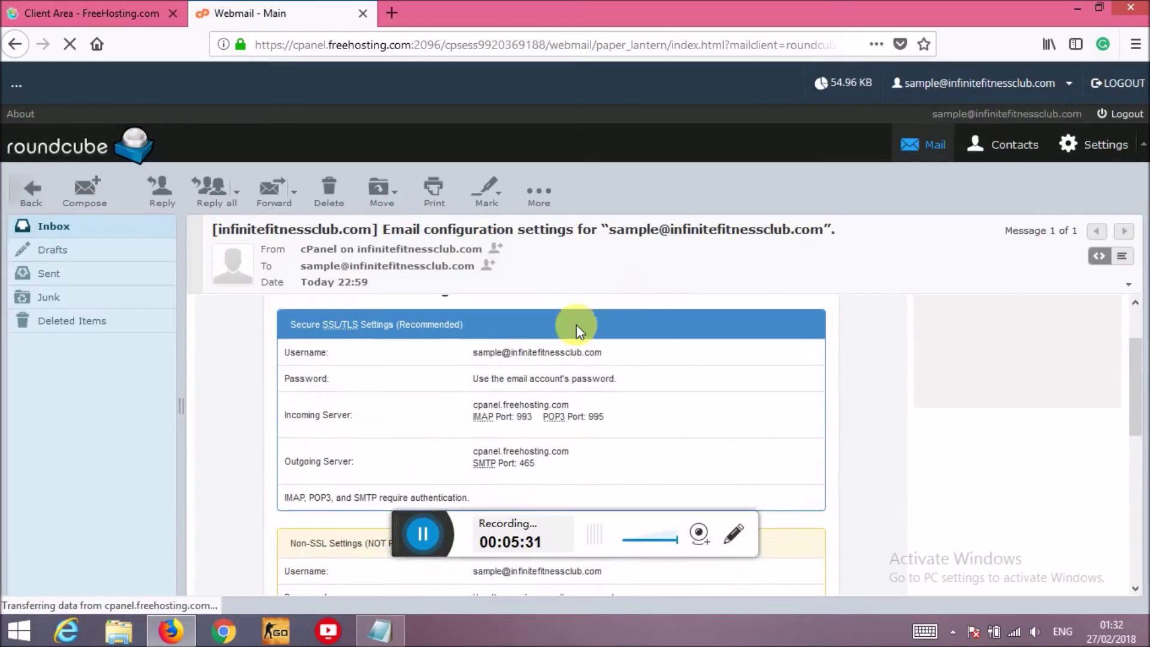
{"action": "scroll", "coordinate": [369, 360], "scroll_direction": "down", "scroll_amount": 4}
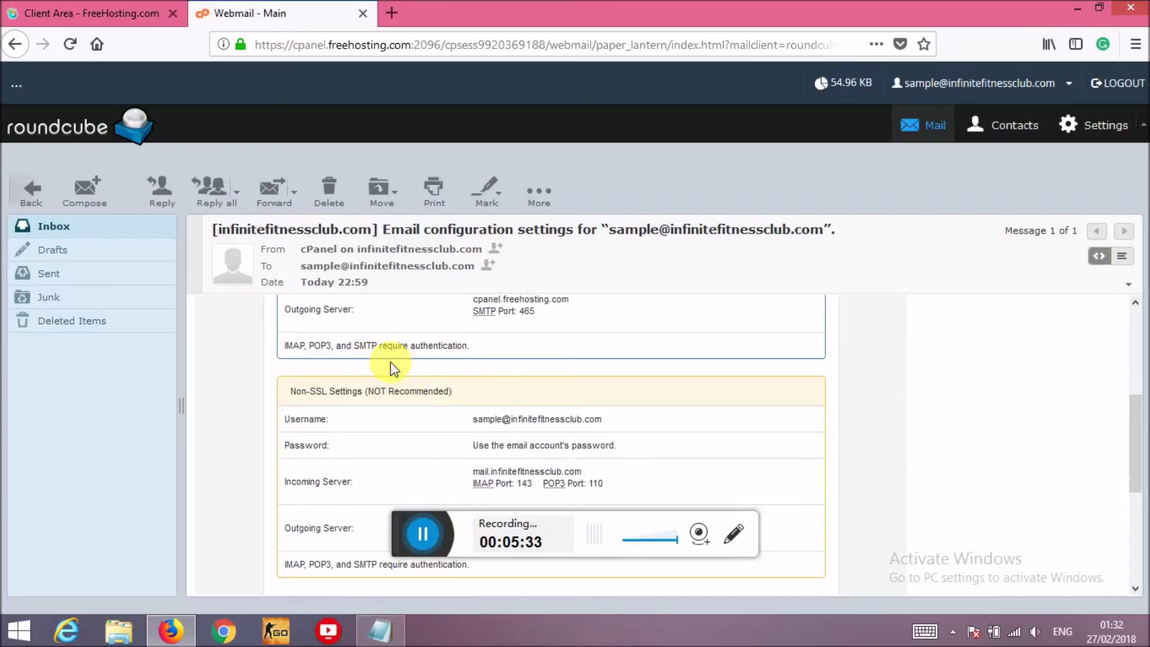
{"action": "scroll", "coordinate": [486, 414], "scroll_direction": "down", "scroll_amount": 5}
{"action": "scroll", "coordinate": [490, 378], "scroll_direction": "down", "scroll_amount": 5}
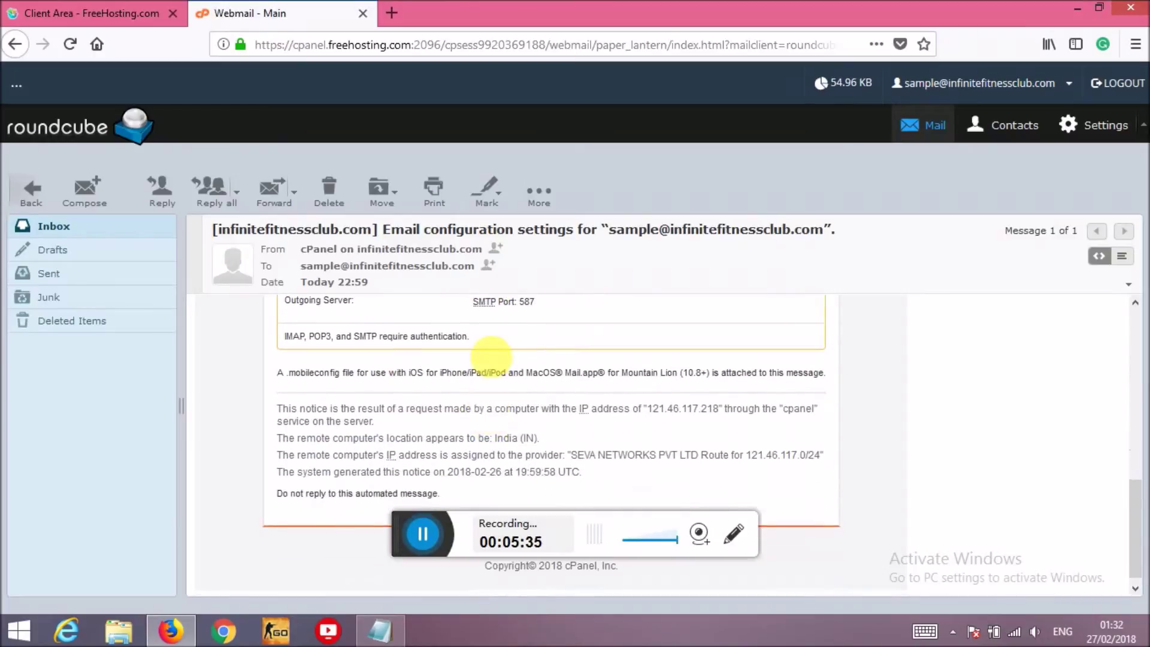
{"action": "scroll", "coordinate": [557, 351], "scroll_direction": "up", "scroll_amount": 5}
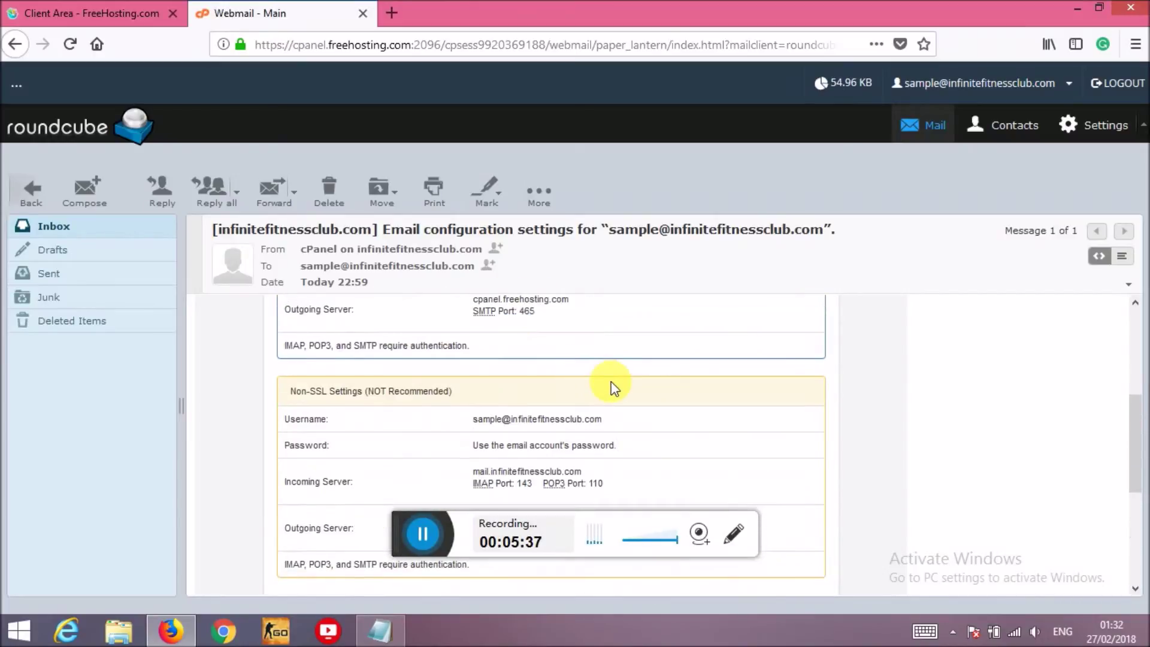
{"action": "scroll", "coordinate": [885, 378], "scroll_direction": "up", "scroll_amount": 5}
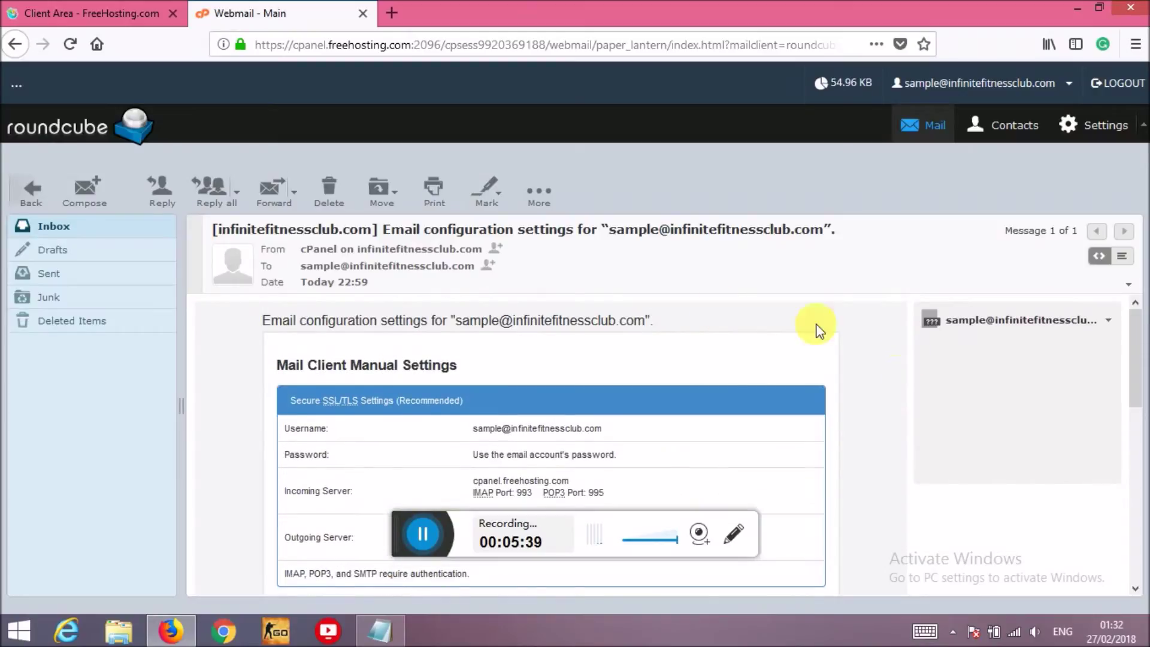
{"action": "scroll", "coordinate": [594, 450], "scroll_direction": "down", "scroll_amount": 3}
{"action": "scroll", "coordinate": [602, 360], "scroll_direction": "down", "scroll_amount": 2}
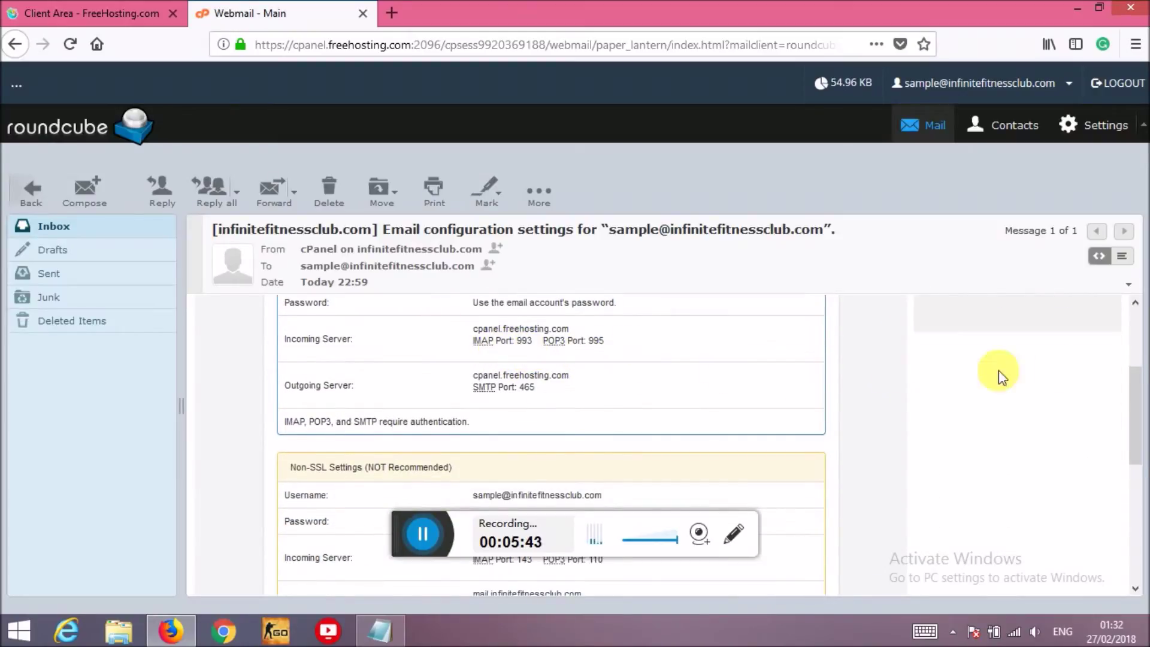
{"action": "scroll", "coordinate": [997, 369], "scroll_direction": "up", "scroll_amount": 5}
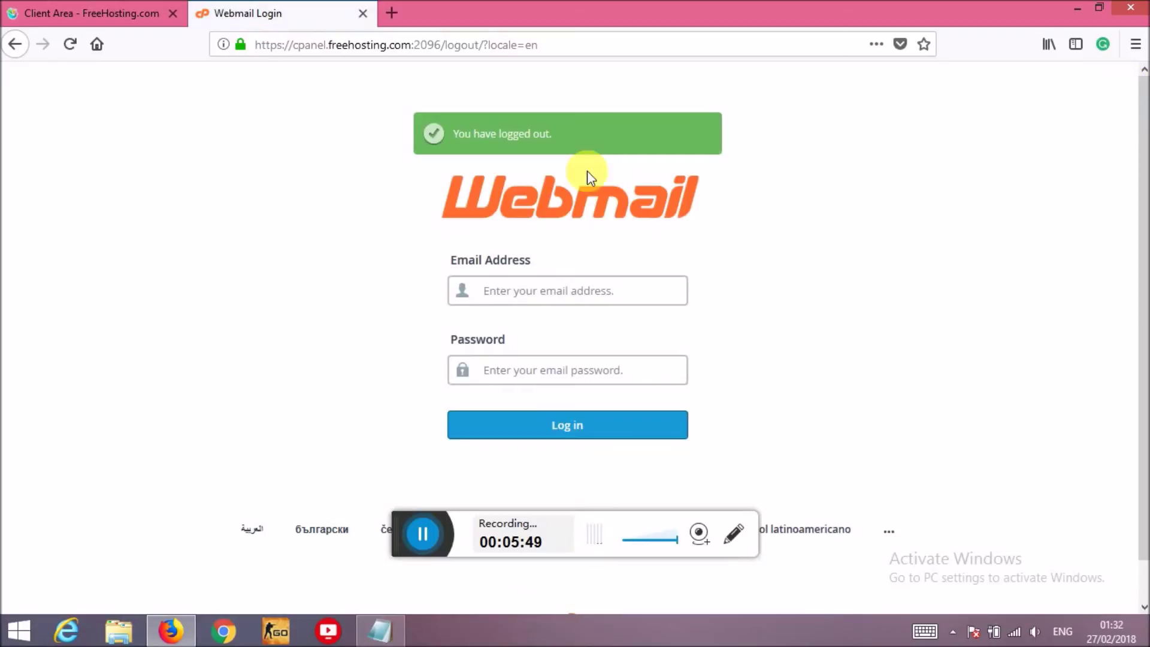
Close the Webmail Login tab to return to the infinitefitnessclub.com Client Area.
{"action": "left_click", "coordinate": [563, 45]}
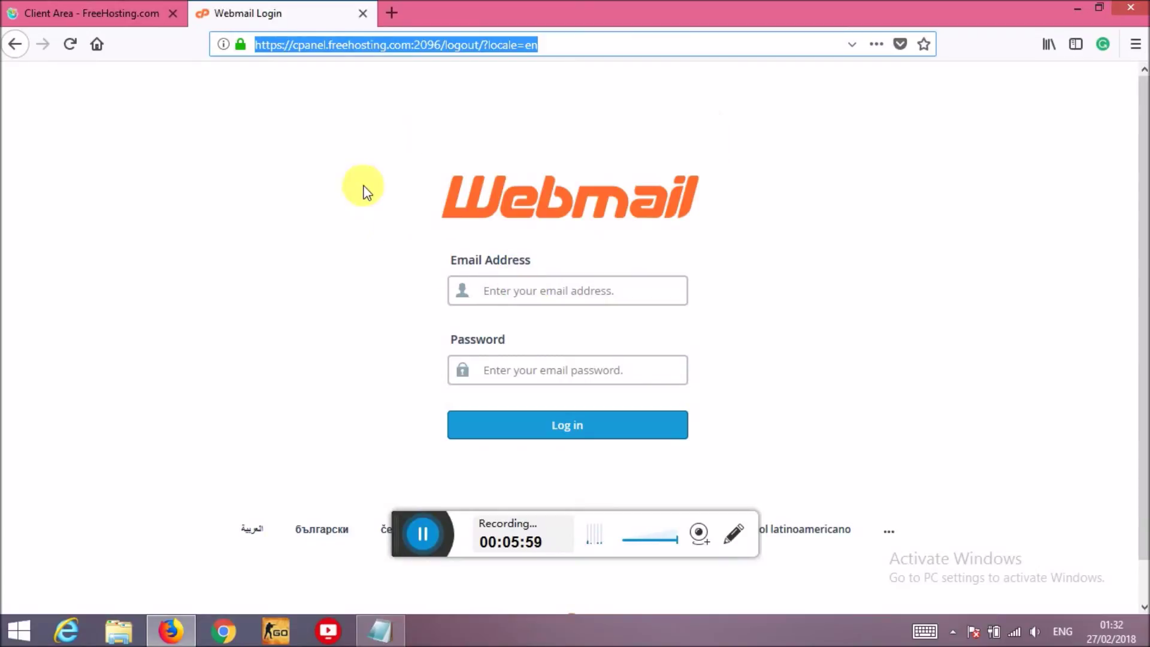
{"action": "left_click", "coordinate": [363, 13]}
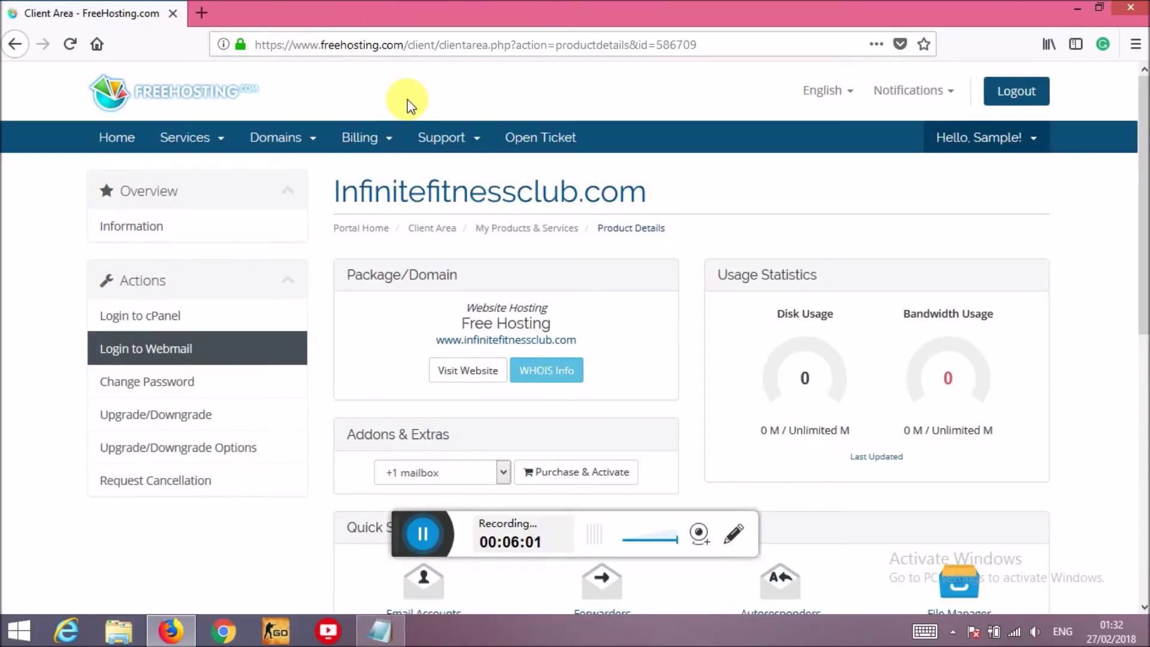